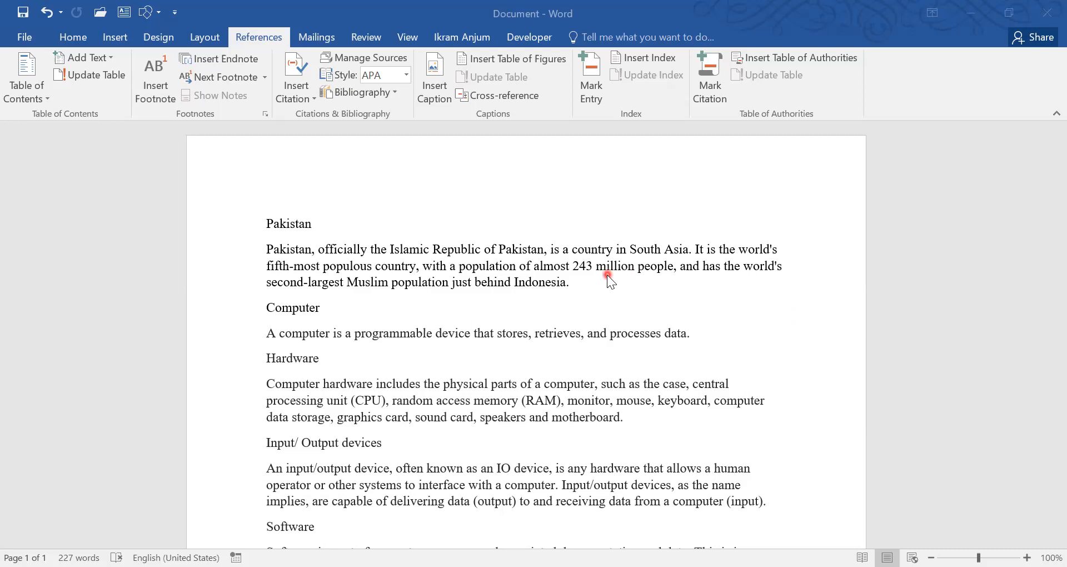
Add the "Pakistan" title line to the table of contents as a Level 1 entry.
left_click(456, 280)
left_click(286, 224)
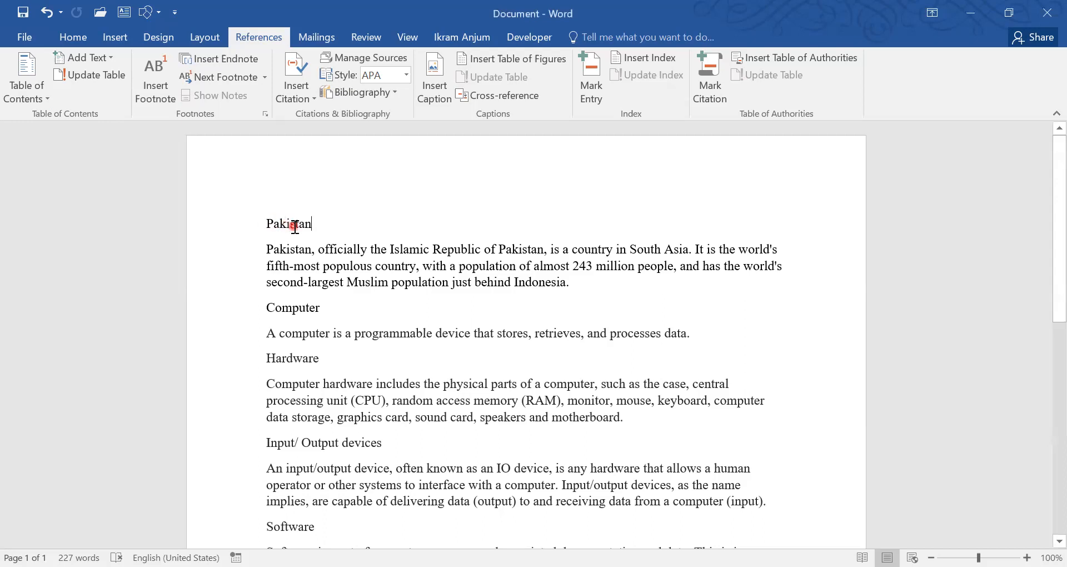
left_click(95, 59)
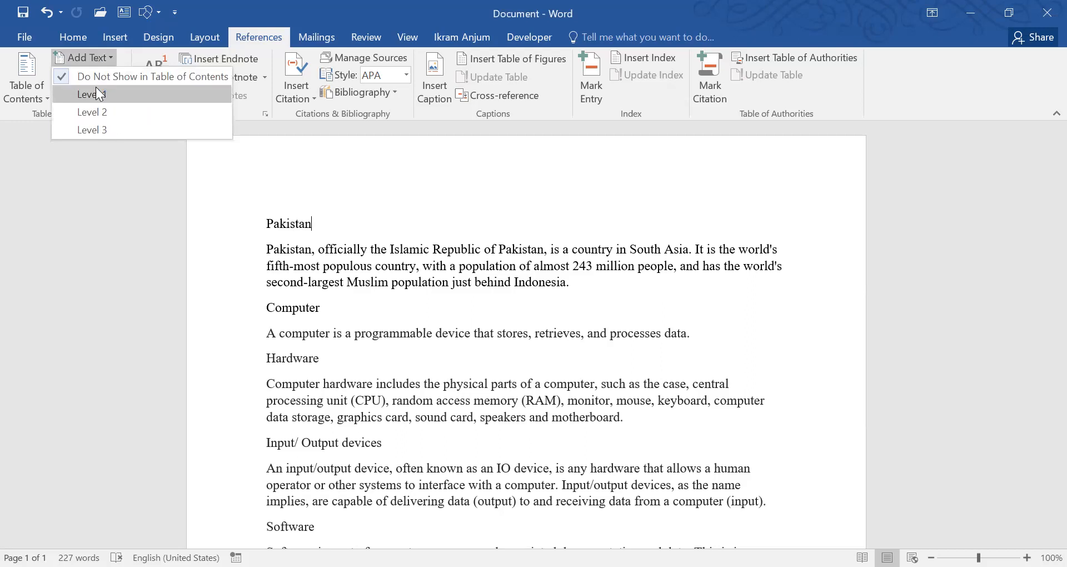
left_click(98, 93)
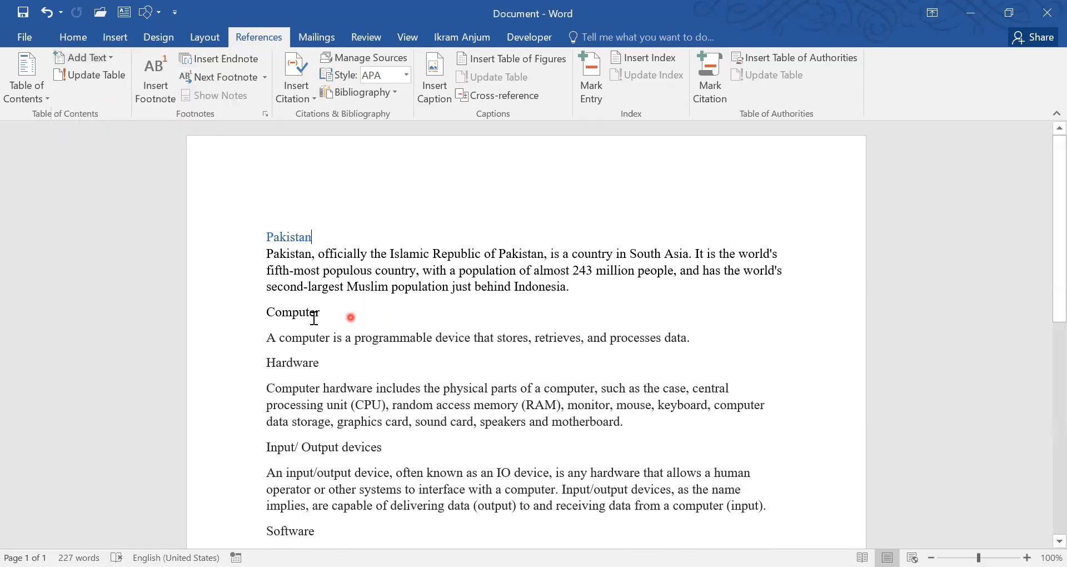
Apply the Heading 1 style to "Computer" and the Heading 2 style to "Hardware".
left_click(73, 36)
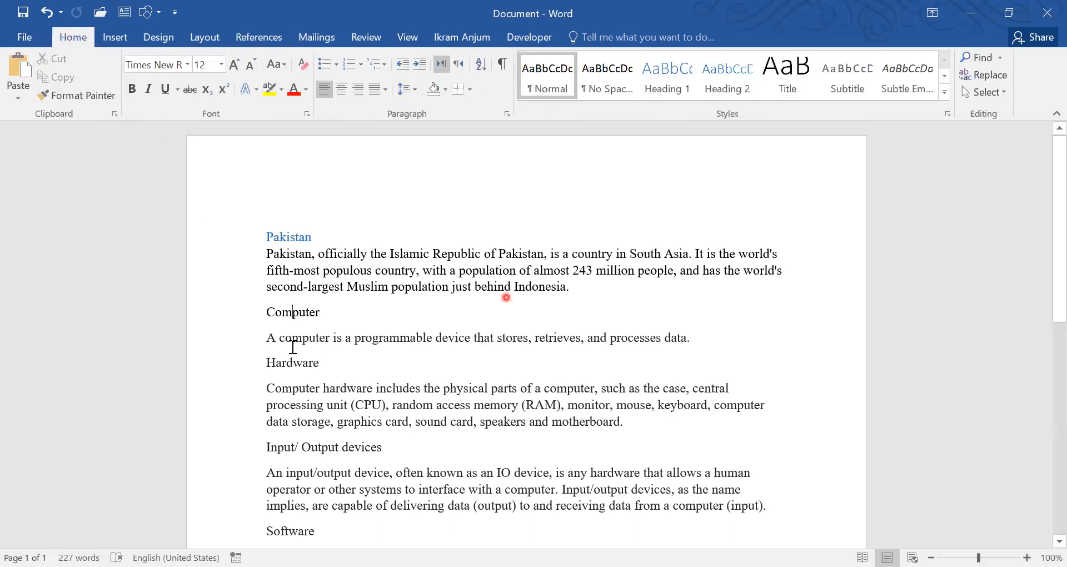
left_click(678, 76)
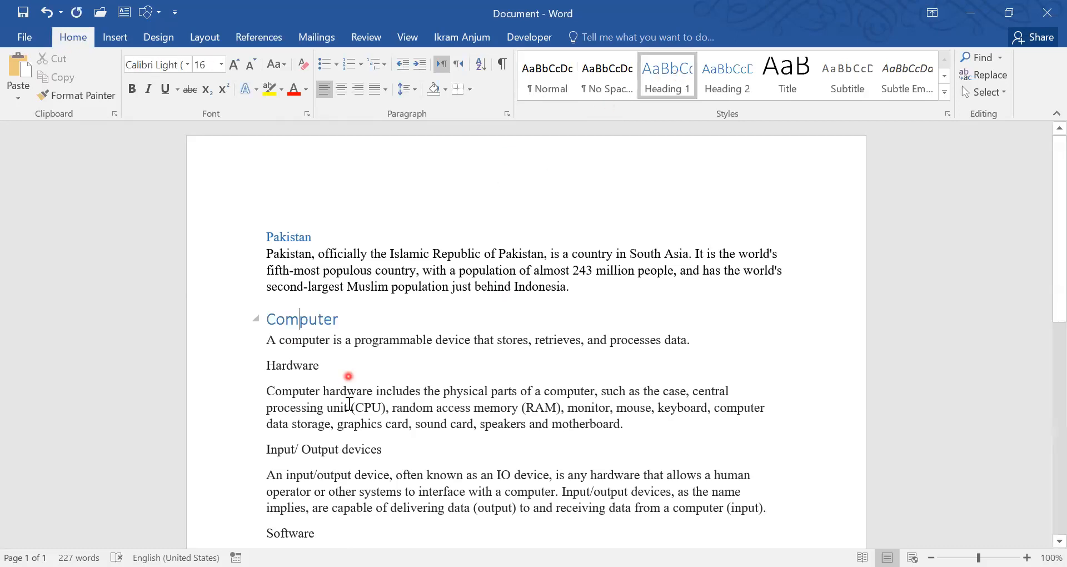
left_click(297, 368)
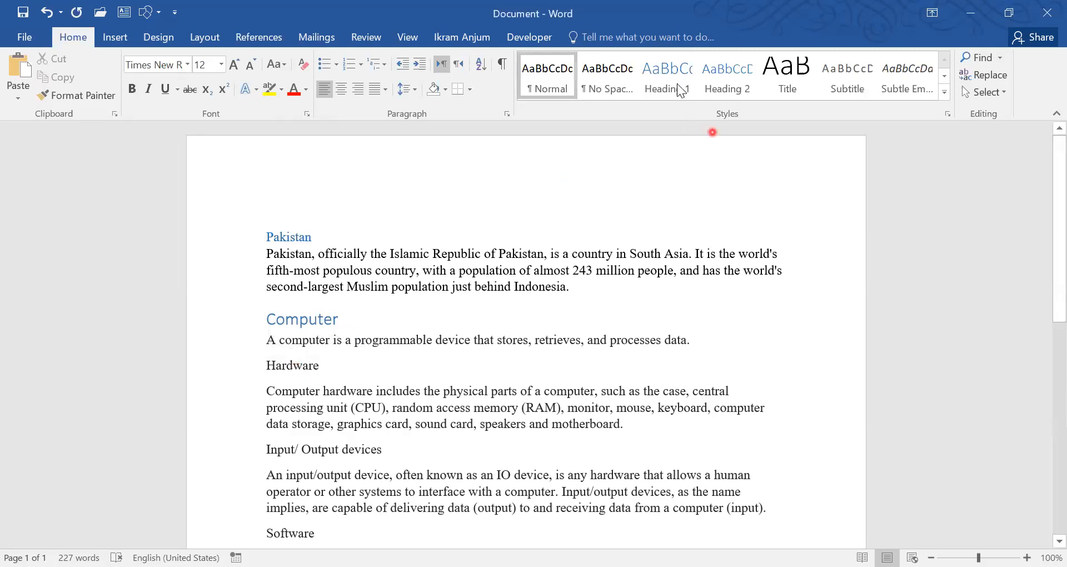
left_click(727, 75)
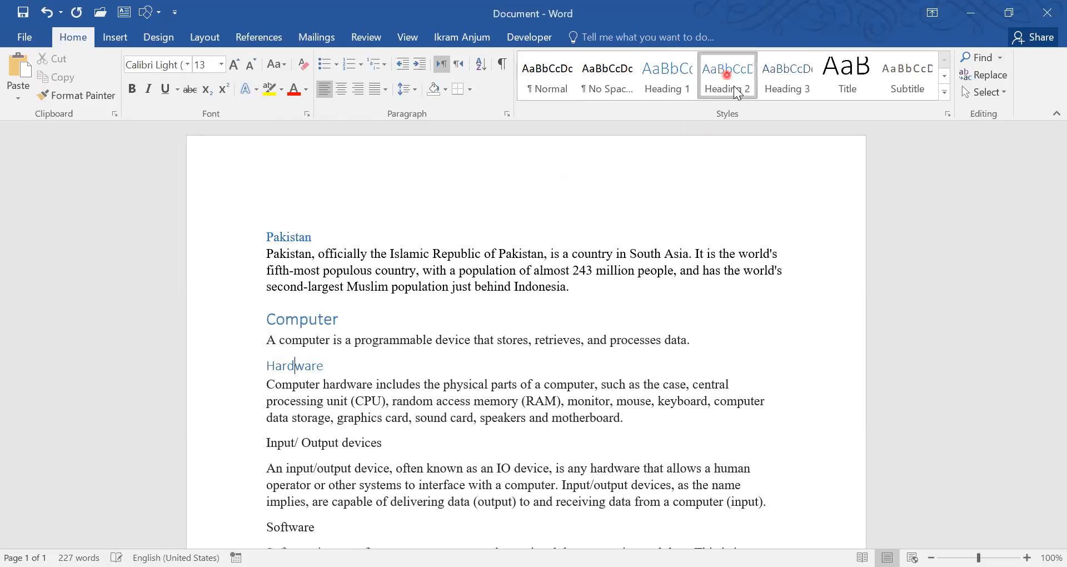
Apply the Heading 3 style to the "Input/ Output devices" title line.
left_click(321, 444)
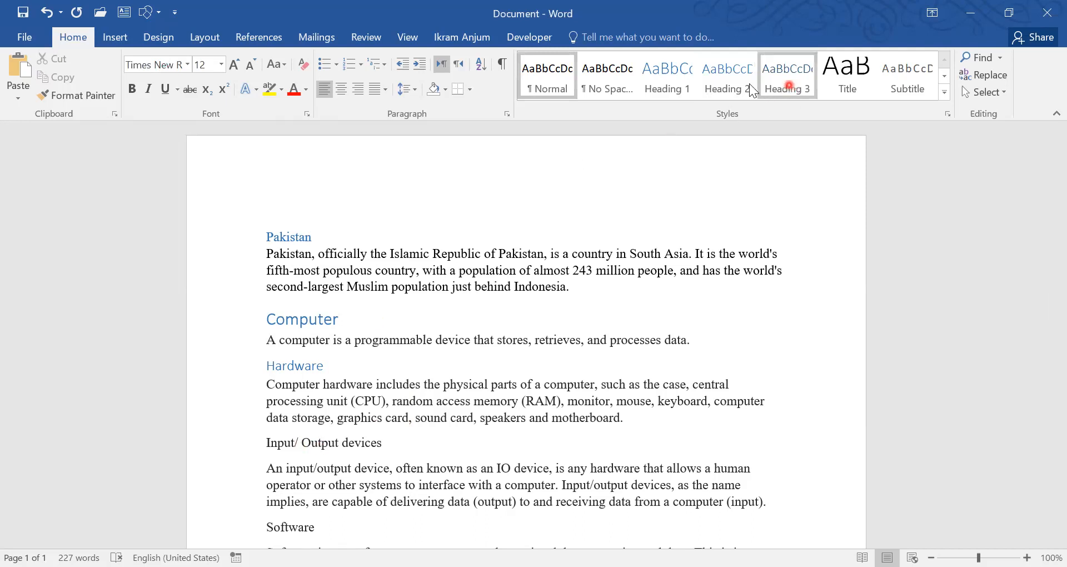
left_click(732, 87)
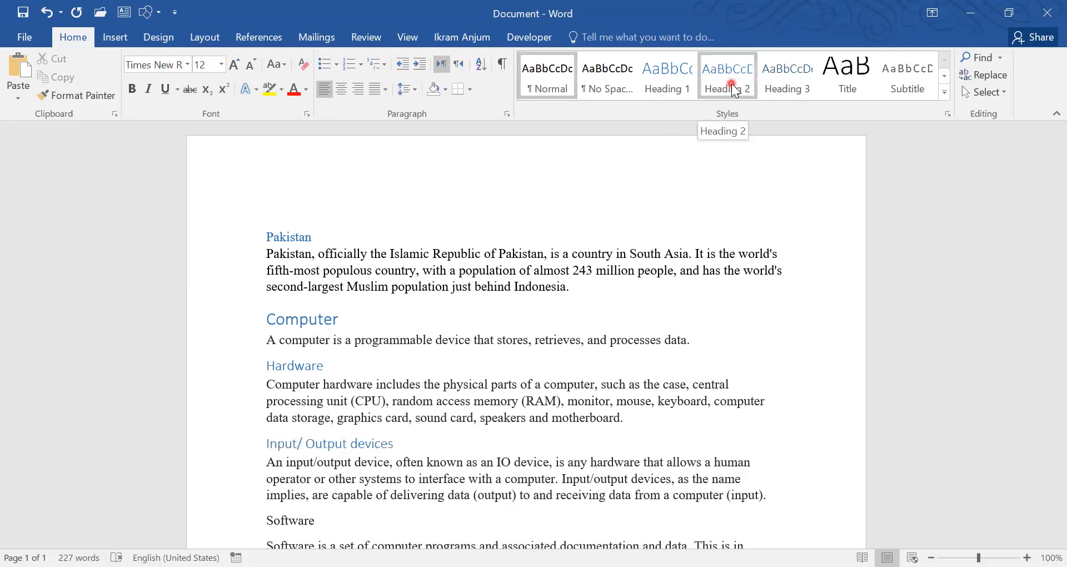
left_click(796, 77)
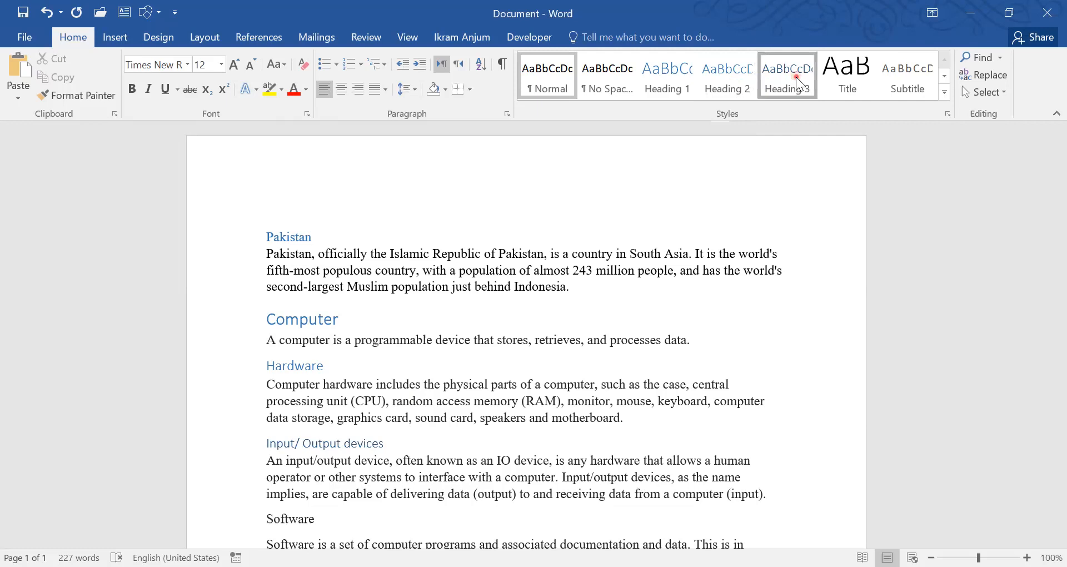
Apply the Heading 2 style to the "Software" title line.
left_click_drag(1061, 271, 1051, 340)
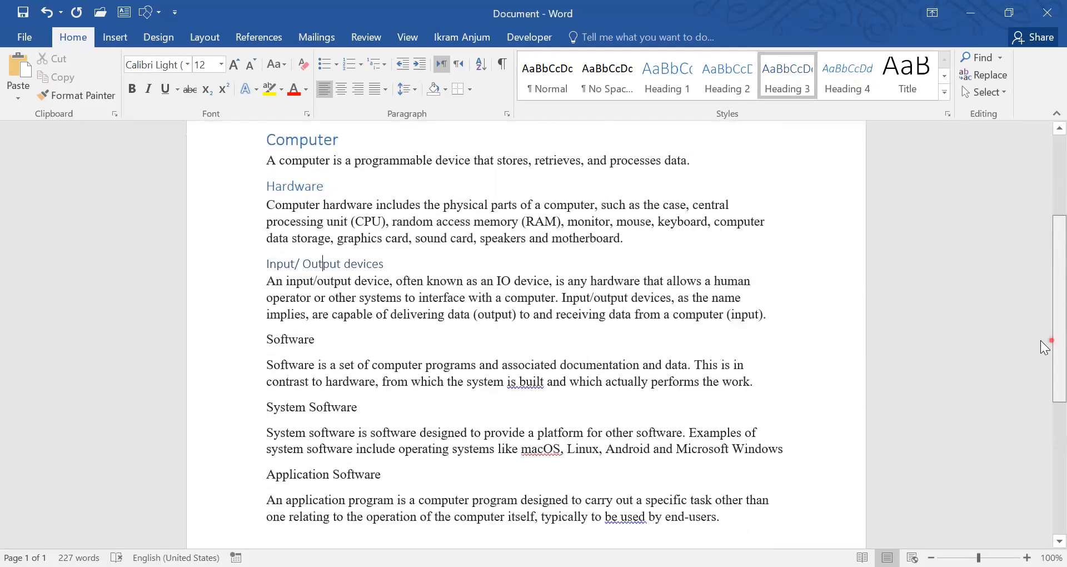
left_click(302, 342)
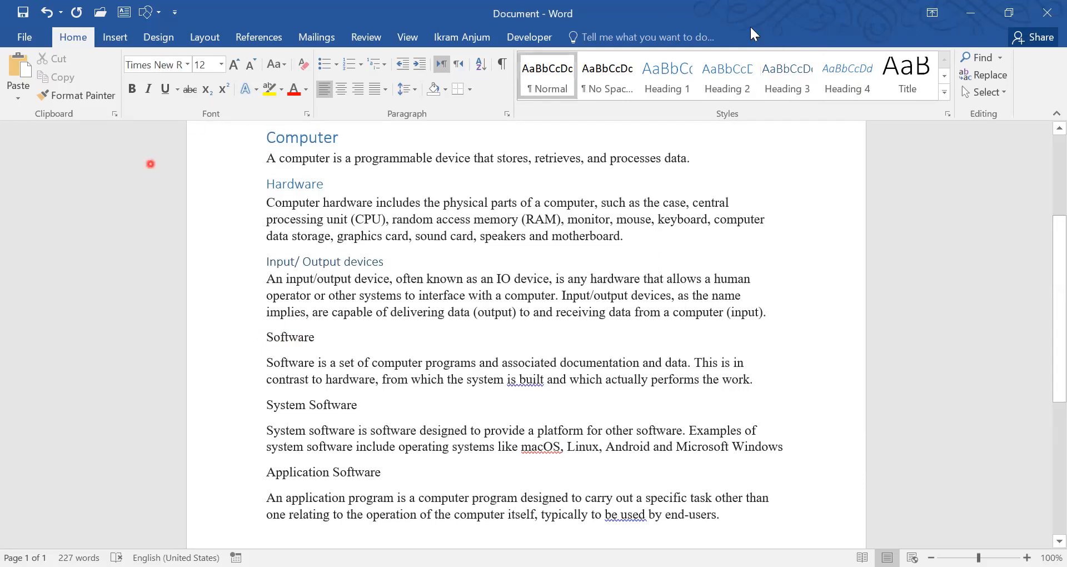
left_click(731, 83)
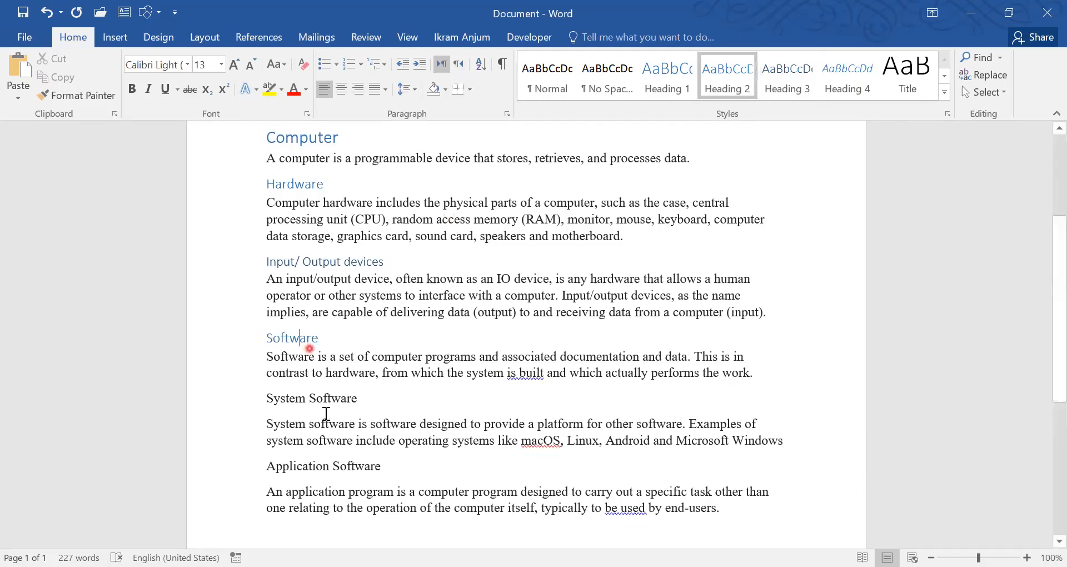
Apply the Heading 3 style to the "System Software" and "Application Software" title lines.
left_click(316, 394)
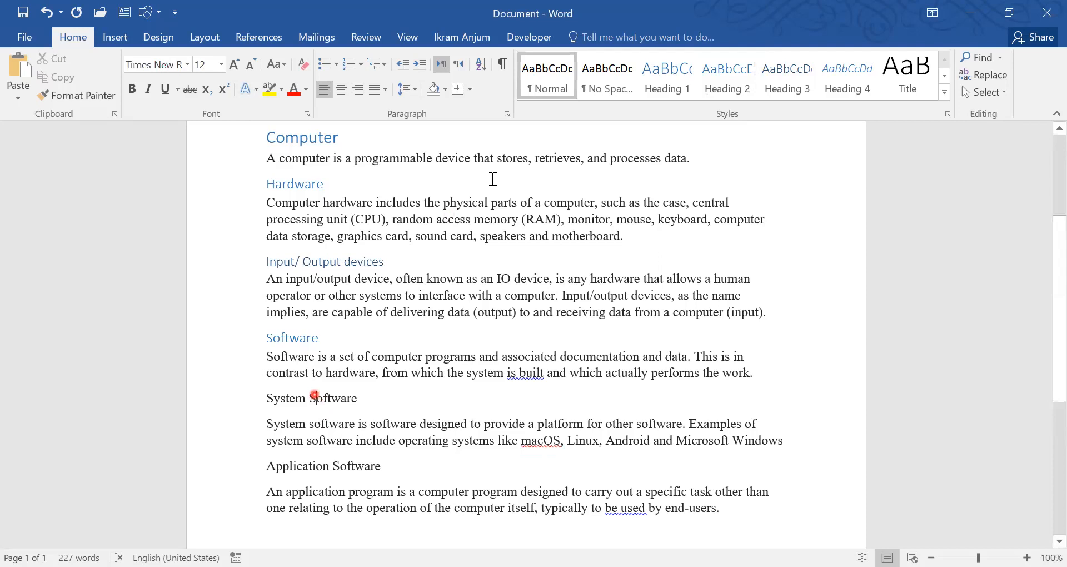
left_click(790, 78)
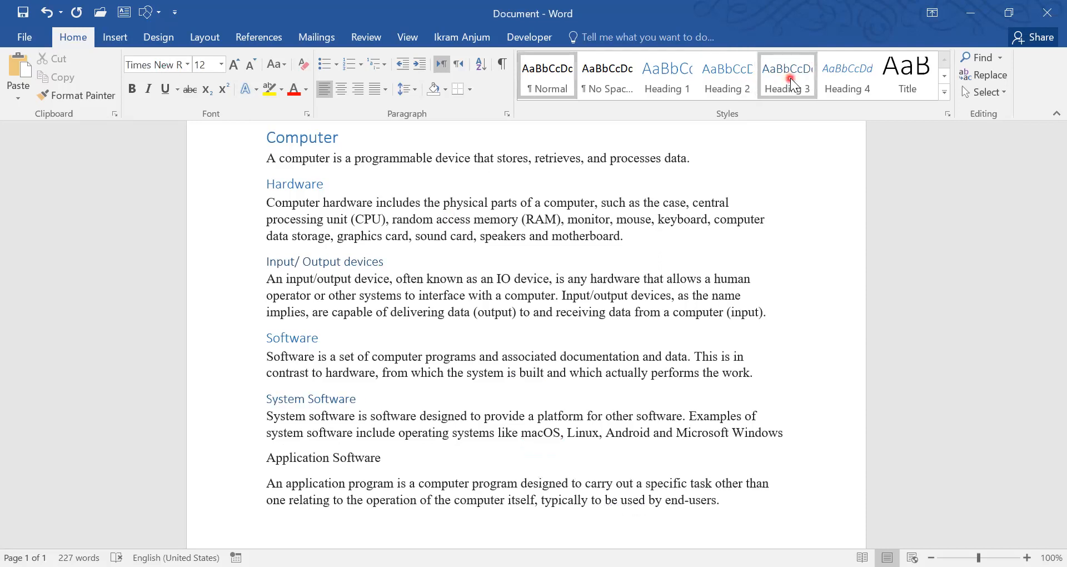
left_click(352, 463)
left_click(797, 74)
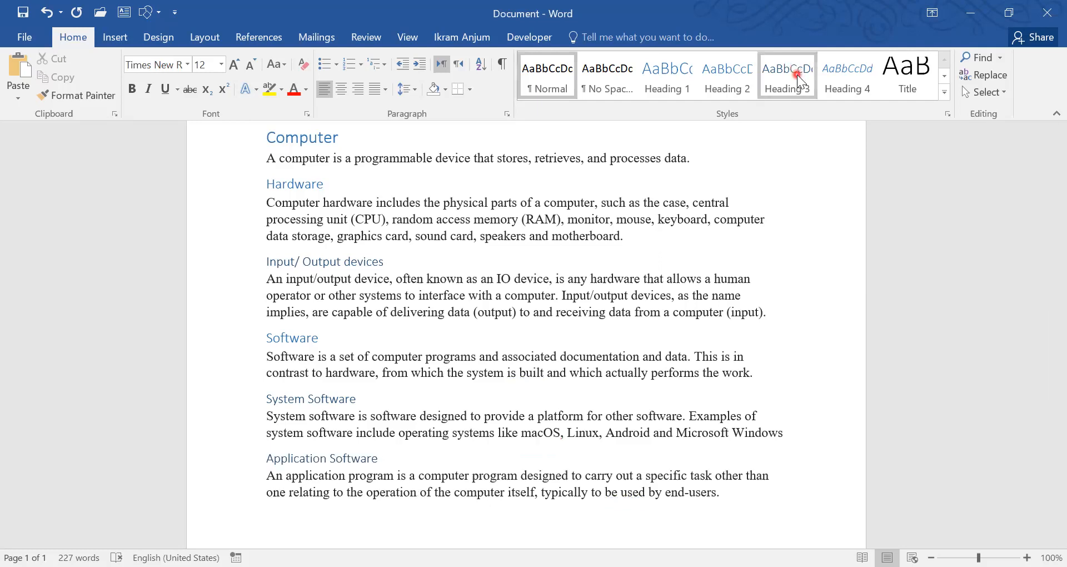
Add an empty line above the "Pakistan" heading at the start of the document.
left_click_drag(1059, 304, 1041, 289)
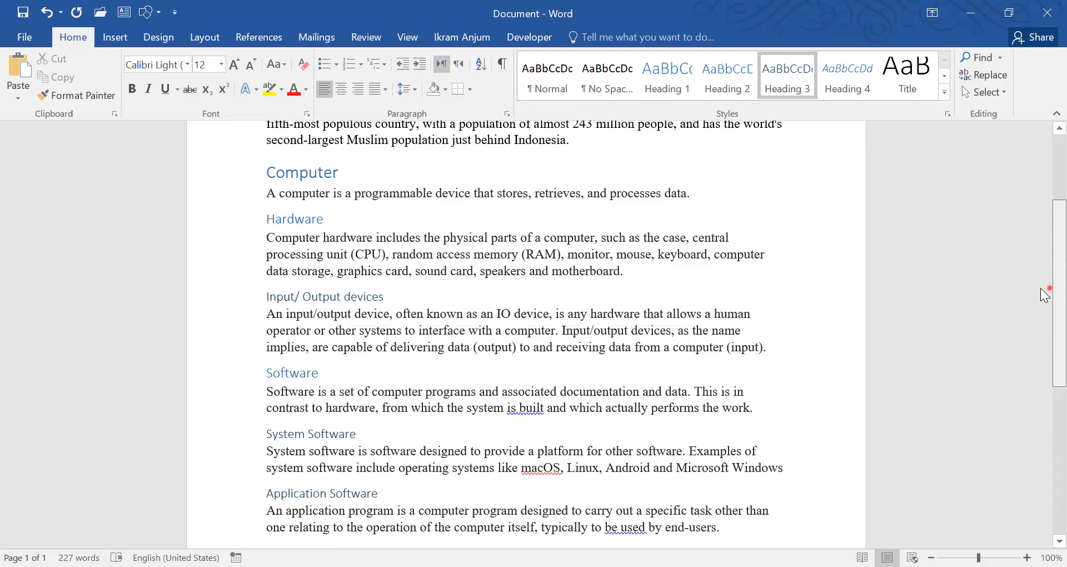
left_click_drag(1041, 288, 1041, 226)
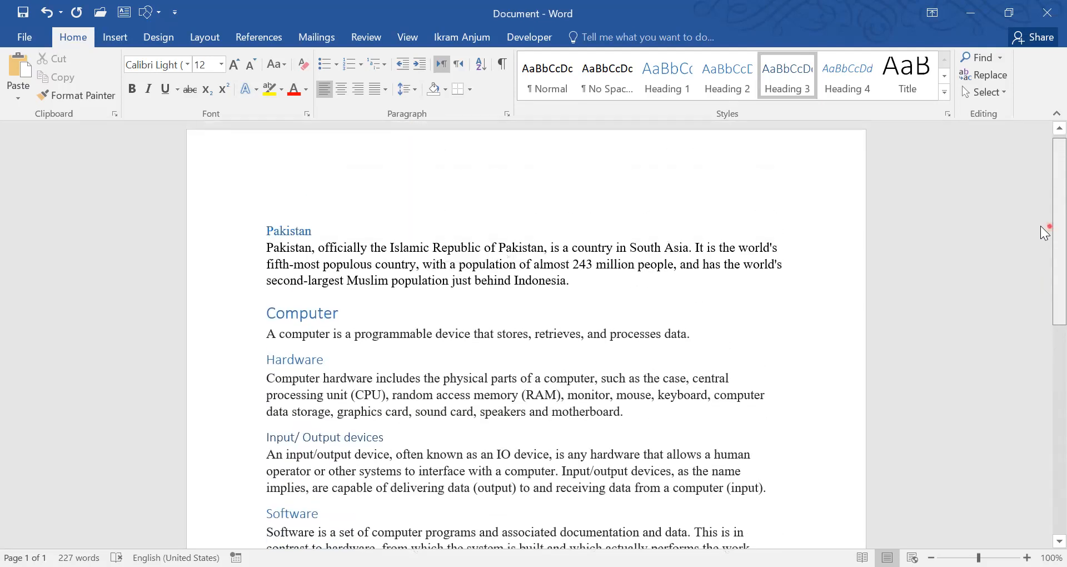
left_click(299, 195)
left_click(265, 227)
key("Return")
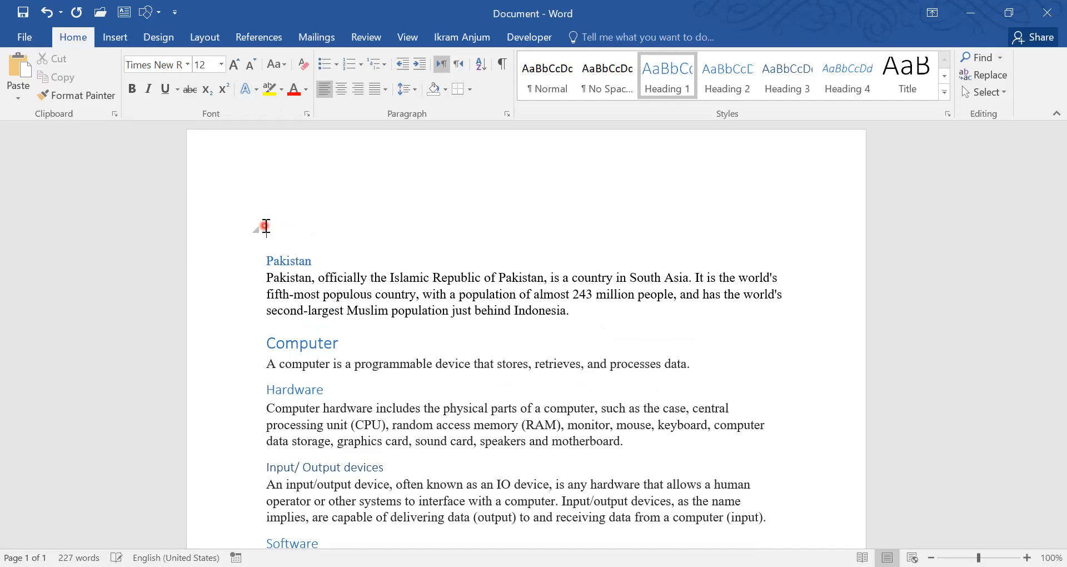
left_click(266, 226)
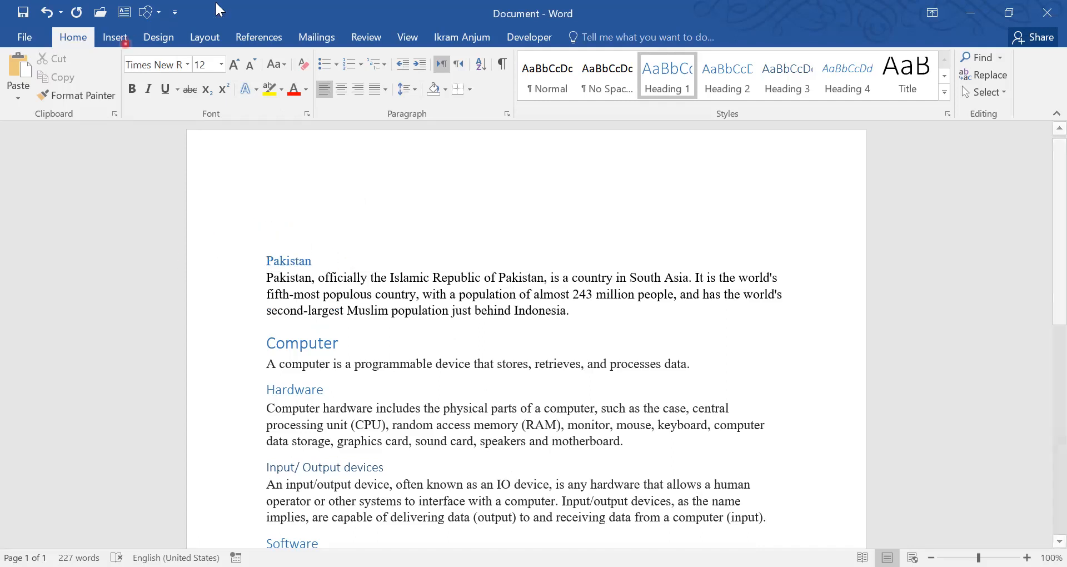
Insert the built-in Automatic Table 1 table of contents on the empty line above "Pakistan".
left_click(259, 37)
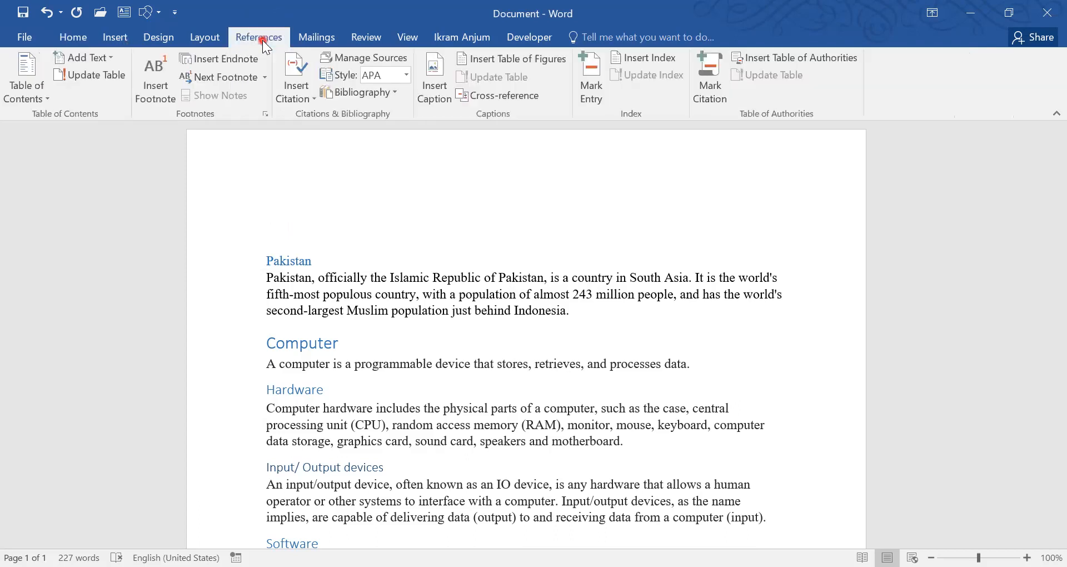
left_click(40, 97)
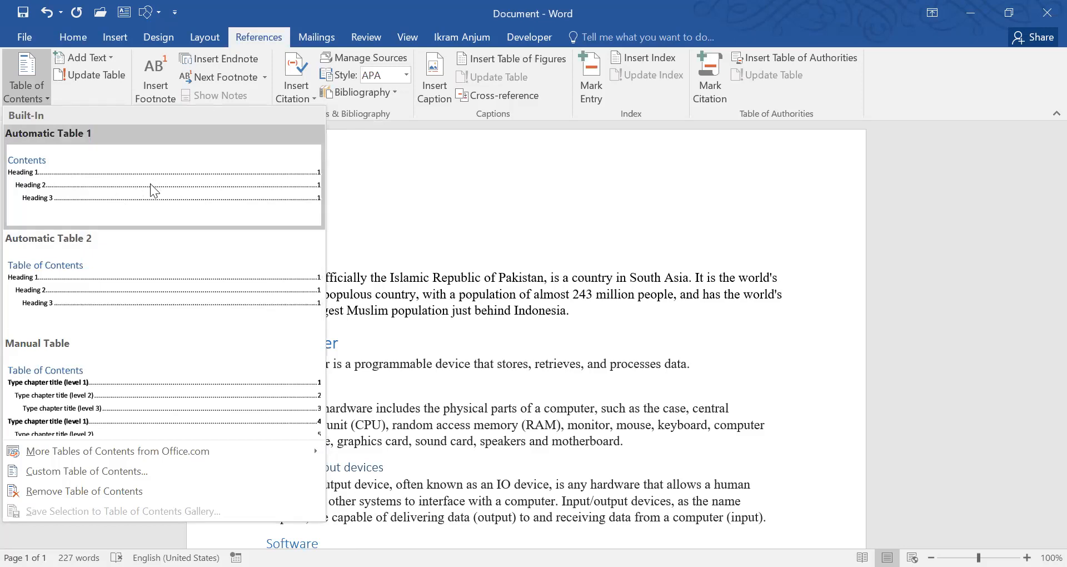
left_click(80, 201)
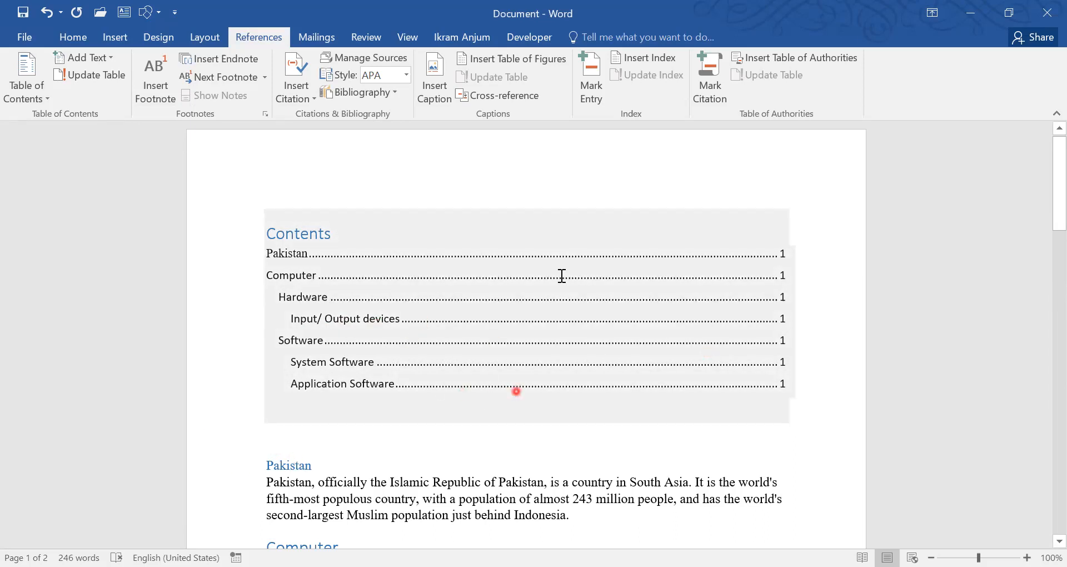
Insert a page break between the table of contents and the "Pakistan" heading.
left_click(297, 444)
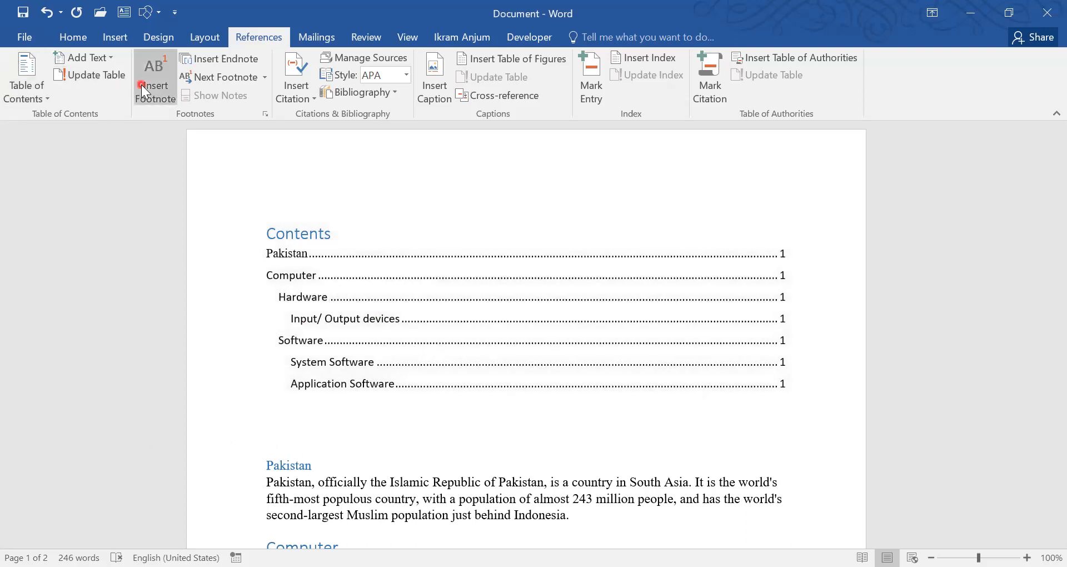
left_click(119, 39)
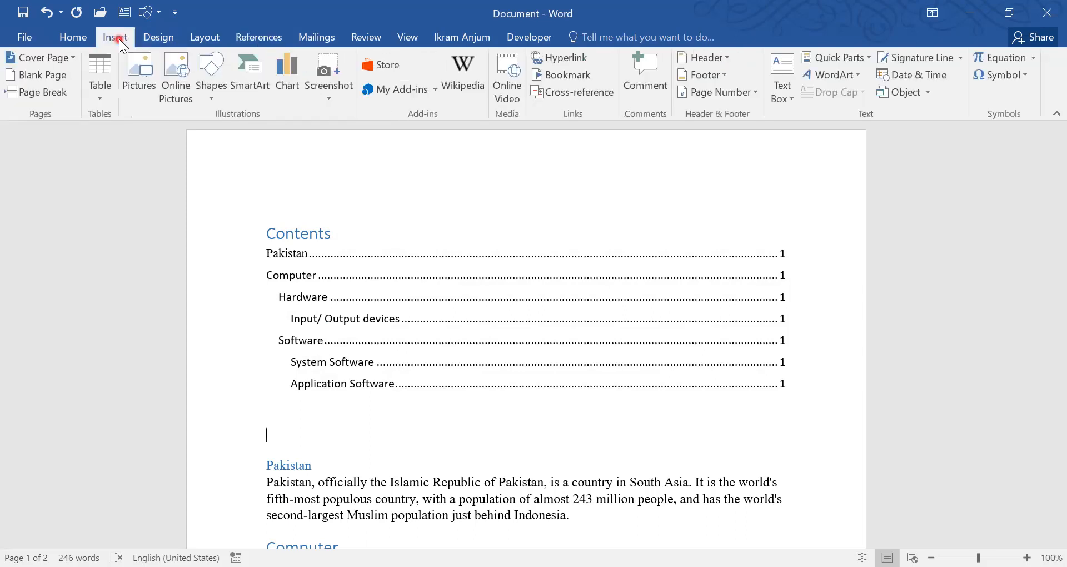
left_click(50, 98)
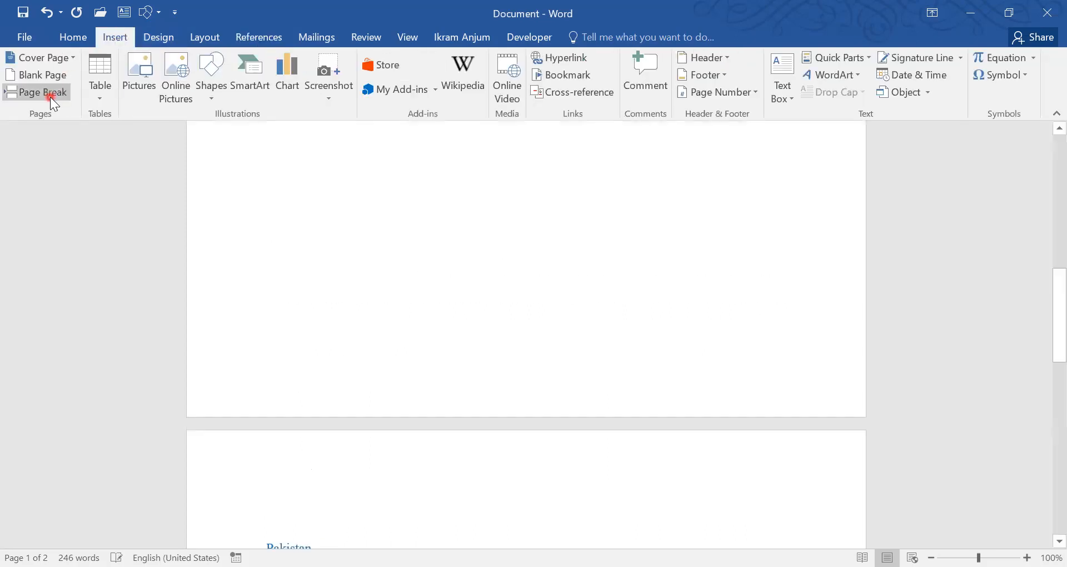
Insert page breaks after the Pakistan paragraph and before the "Hardware" heading so each section starts on its own page.
left_click_drag(1045, 311, 997, 385)
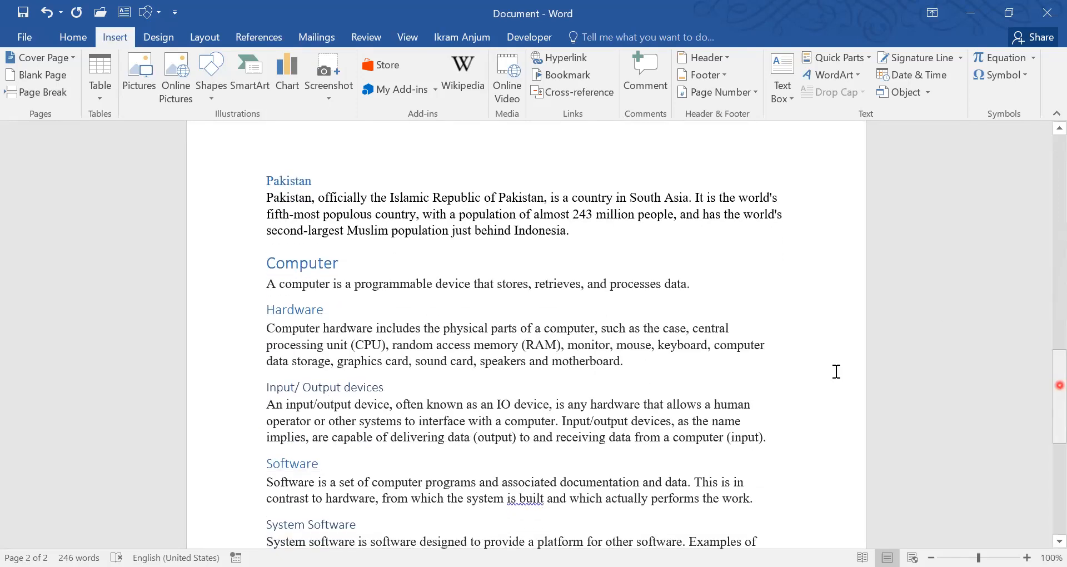
left_click(584, 231)
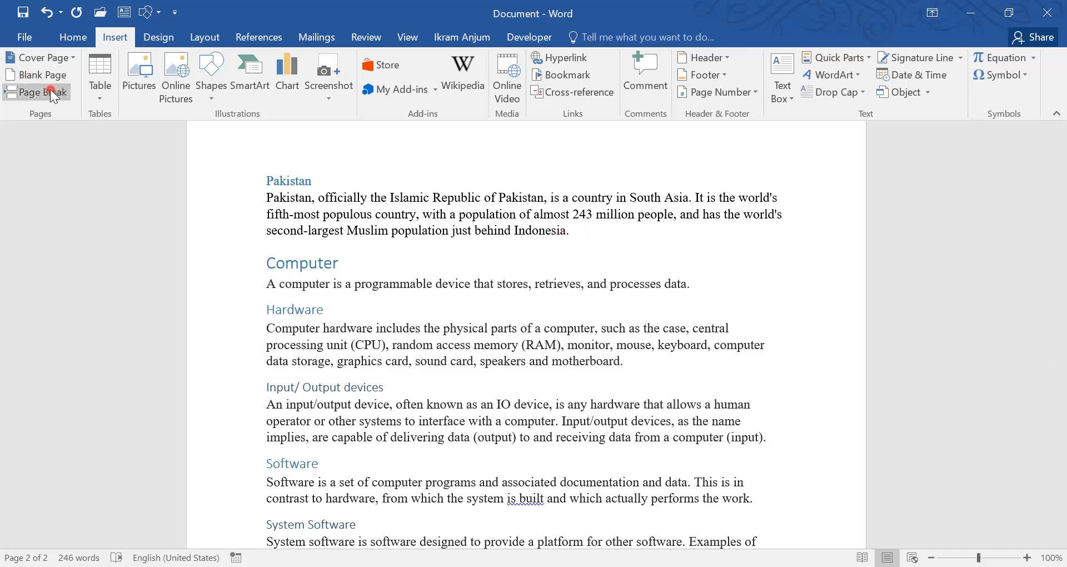
left_click_drag(1045, 377, 1046, 424)
left_click(267, 210)
left_click(48, 93)
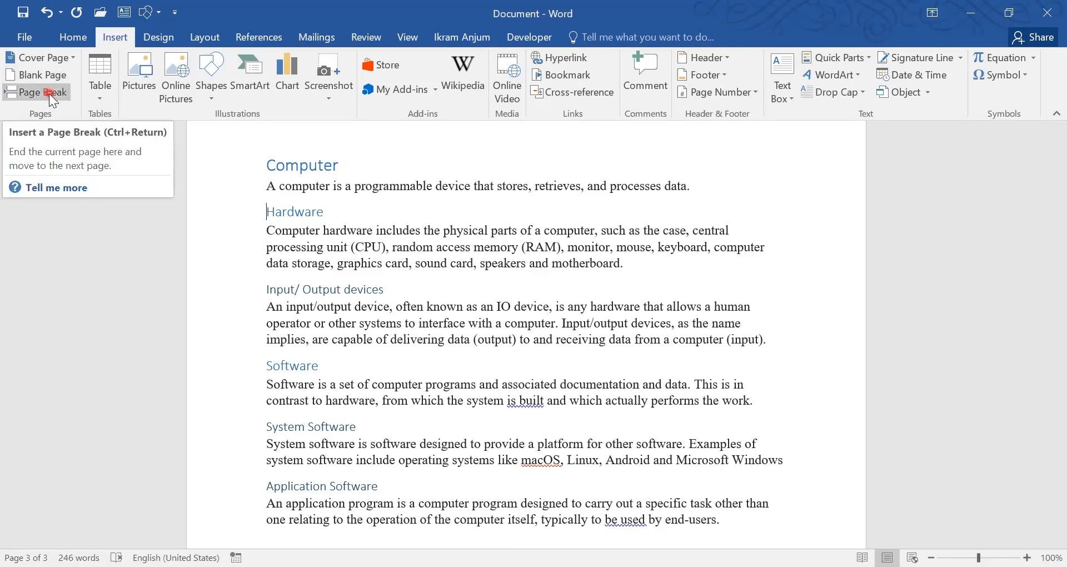
left_click(49, 93)
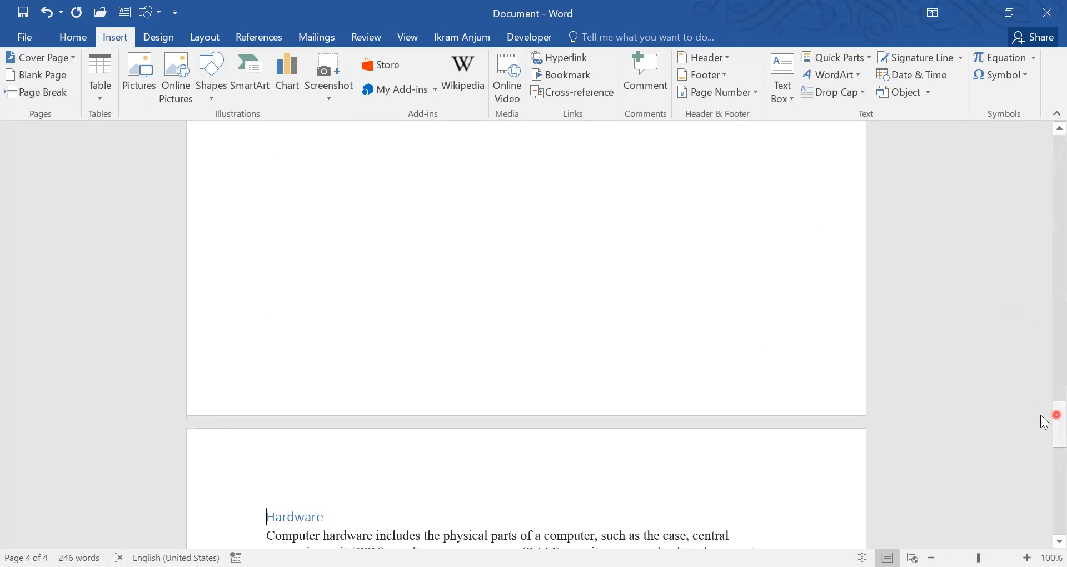
Insert a page break before the "Input/ Output devices" heading.
left_click_drag(1045, 422, 1045, 463)
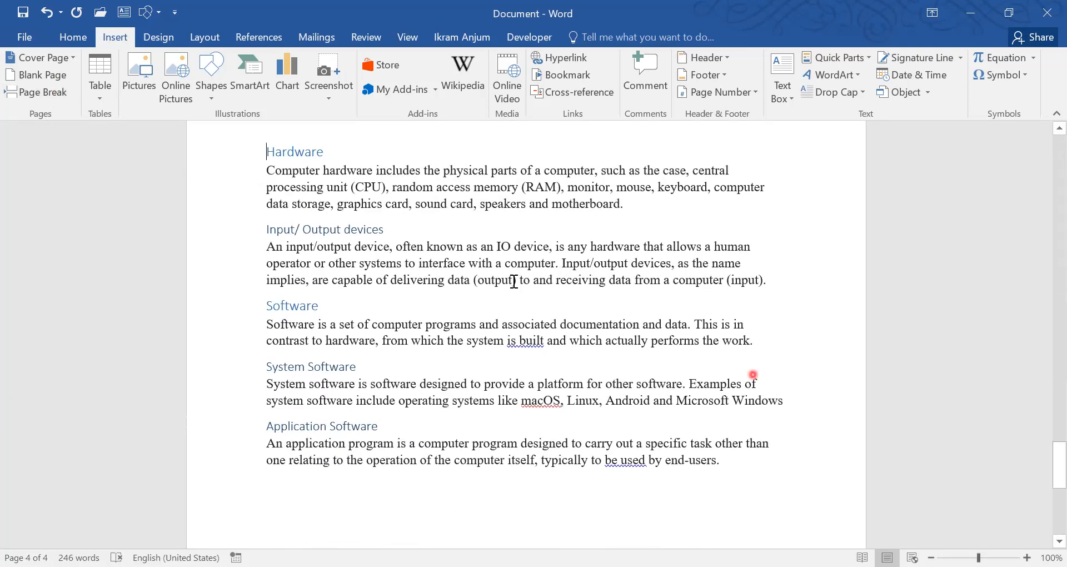
left_click(267, 230)
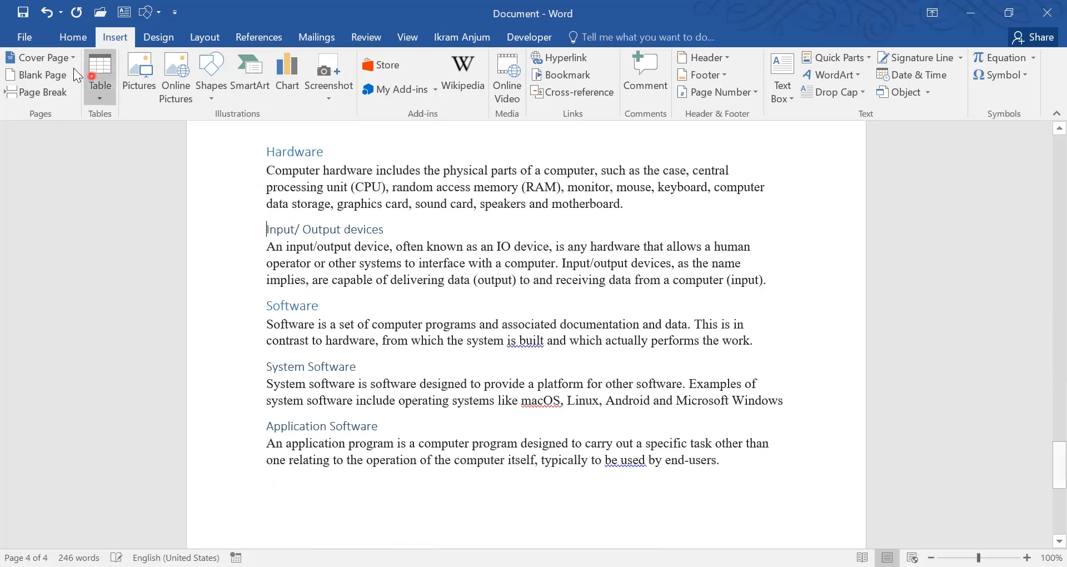
left_click(28, 92)
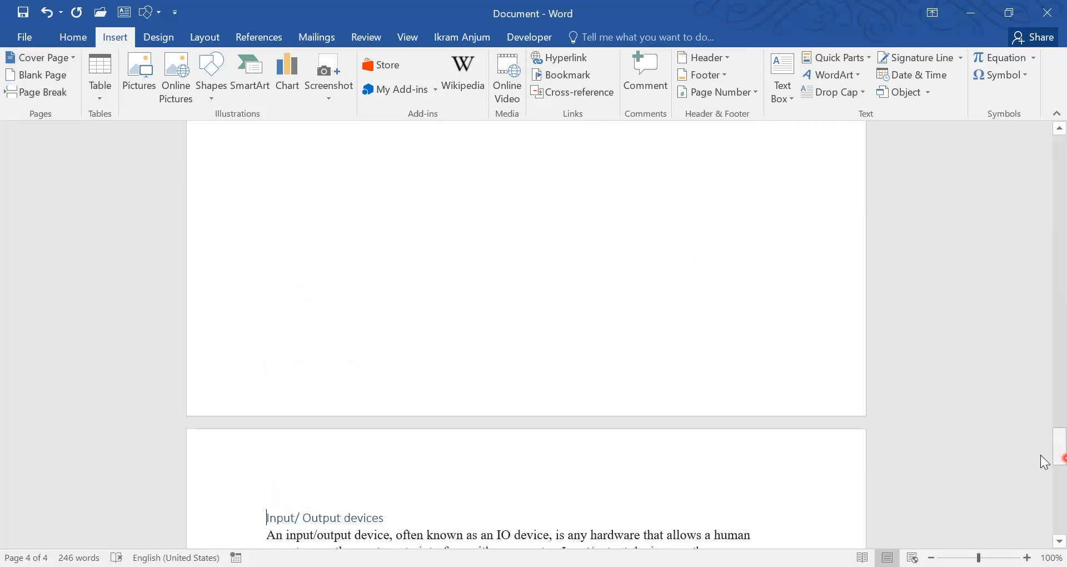
Insert a page break before the "System Software" heading.
left_click_drag(1045, 458, 1045, 485)
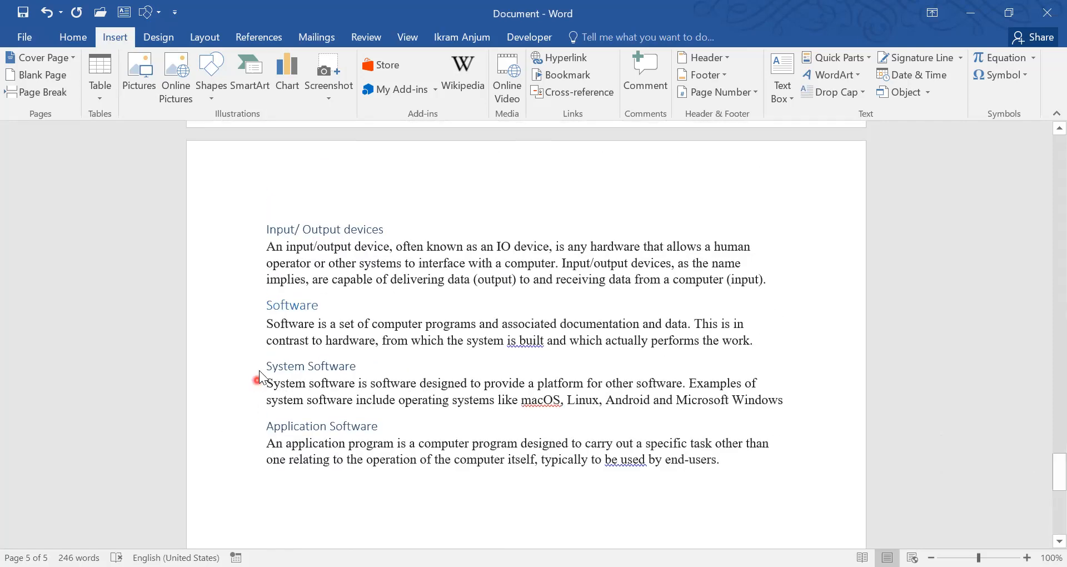
left_click(44, 92)
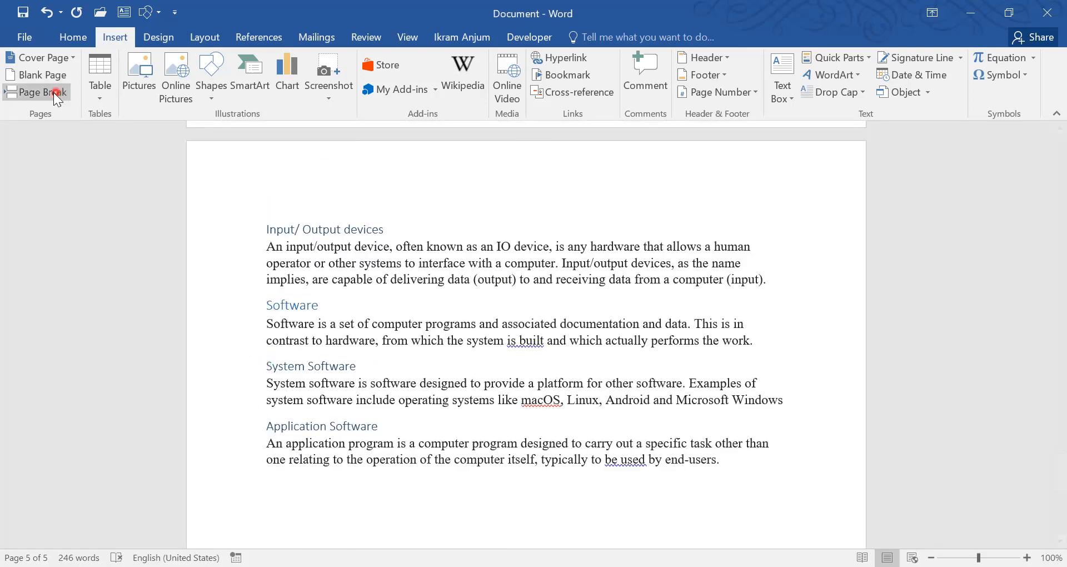
left_click(890, 428)
Insert a page break before the "Application Software" heading.
mouse_move(1045, 472)
left_mouse_down()
mouse_move(1043, 402)
mouse_move(1043, 489)
left_mouse_up()
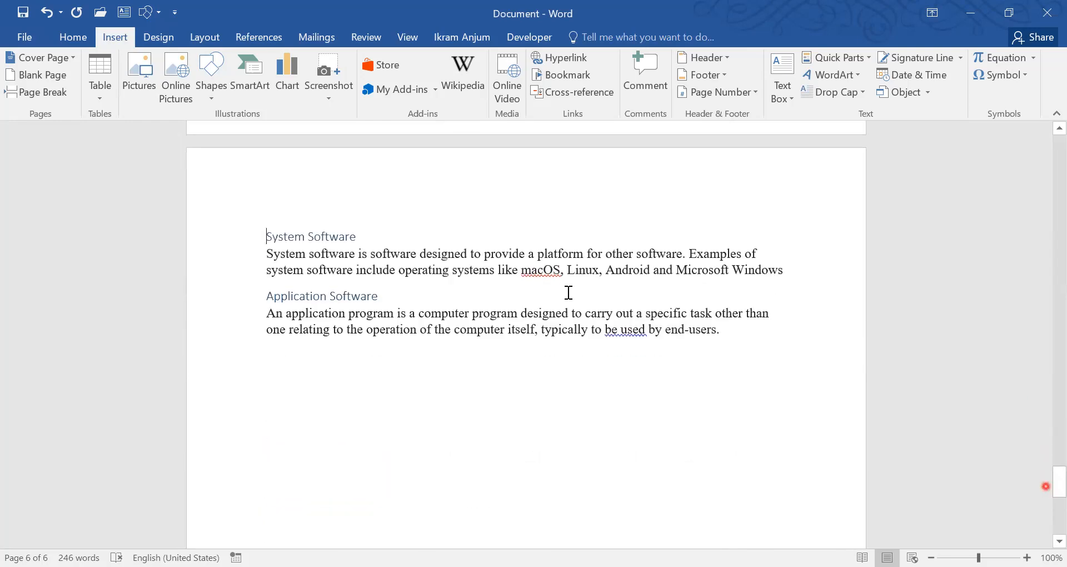
left_click(268, 295)
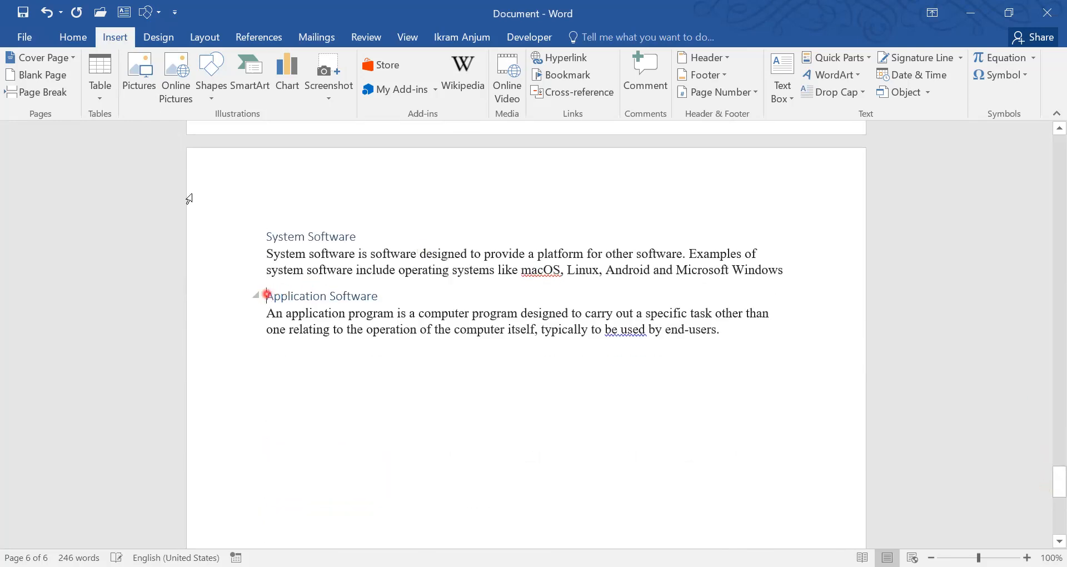
left_click(38, 94)
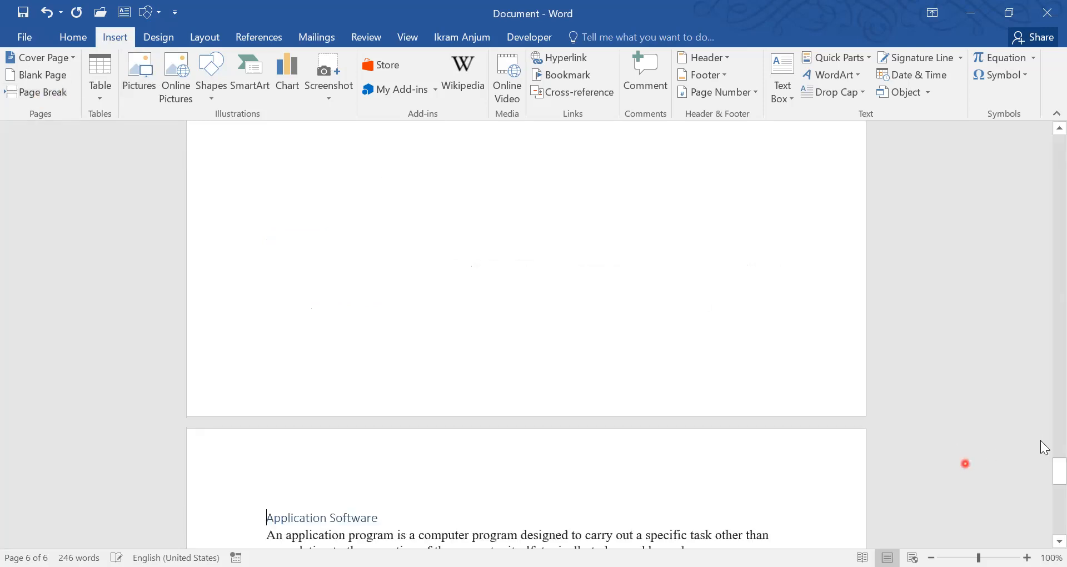
Add an empty line after the Application Software paragraph at the end of the document.
left_click_drag(1045, 475, 1045, 494)
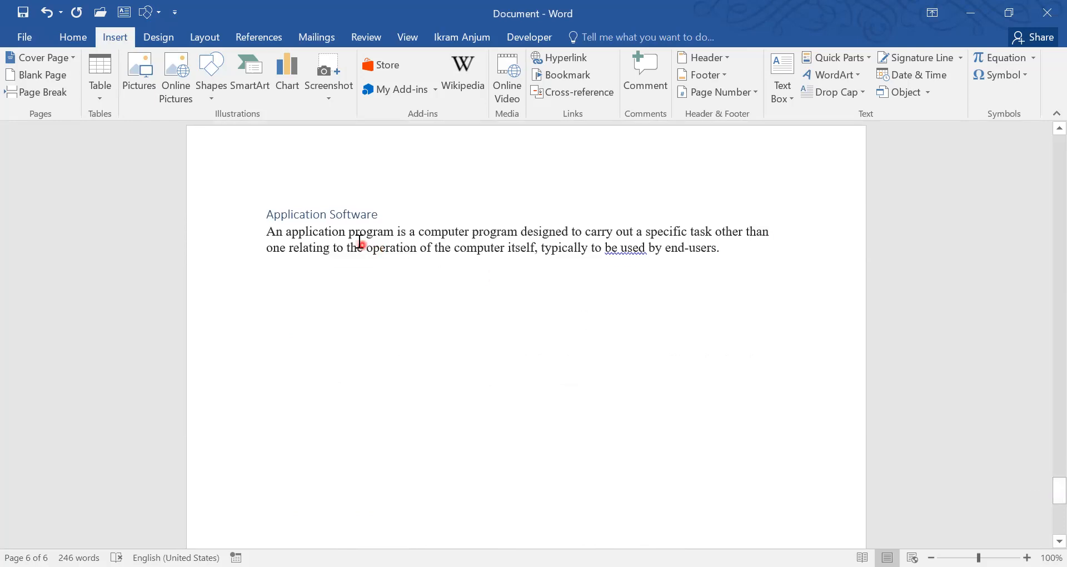
left_click(630, 354)
key("Return")
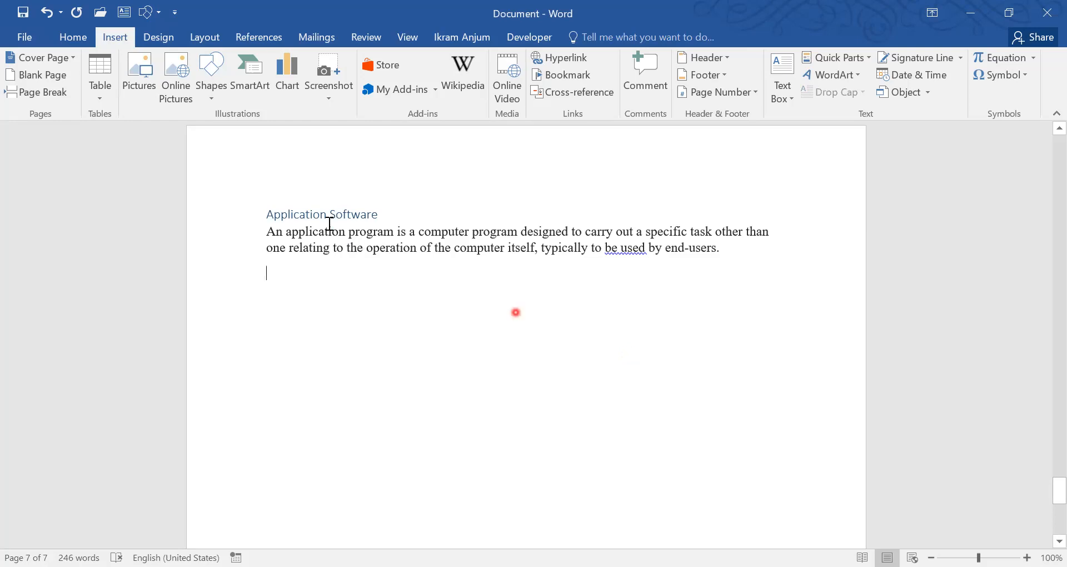
Update the entire table of contents on the first page to match the new page layout.
left_click_drag(1042, 496, 1043, 146)
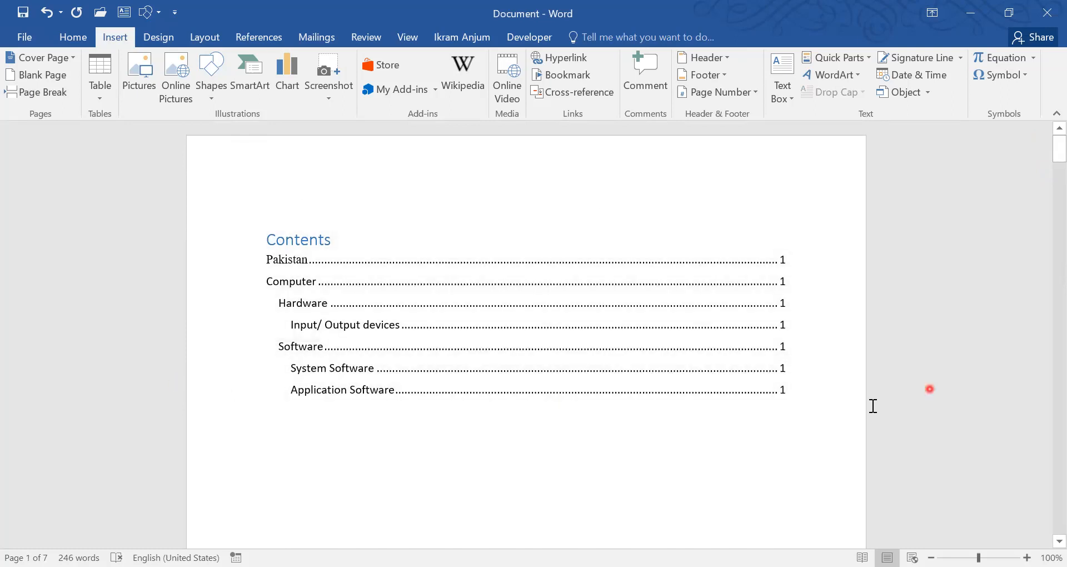
left_click(786, 391)
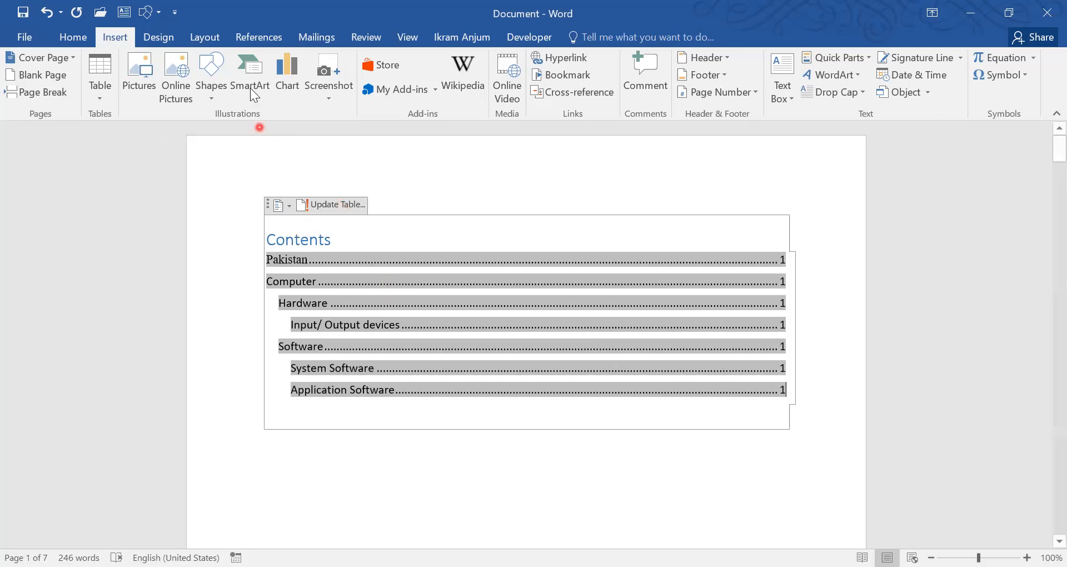
left_click(264, 35)
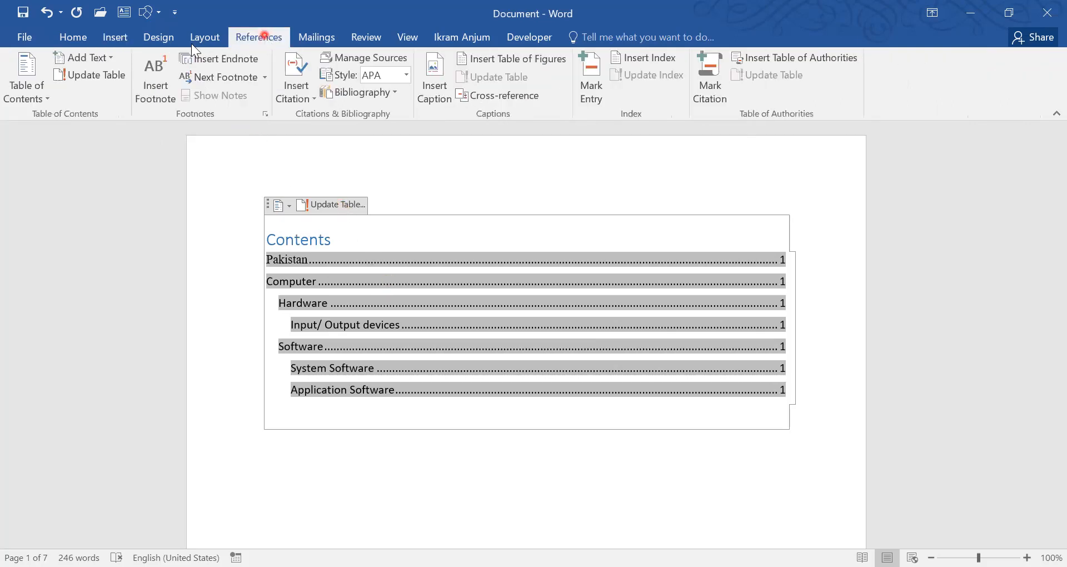
left_click(105, 82)
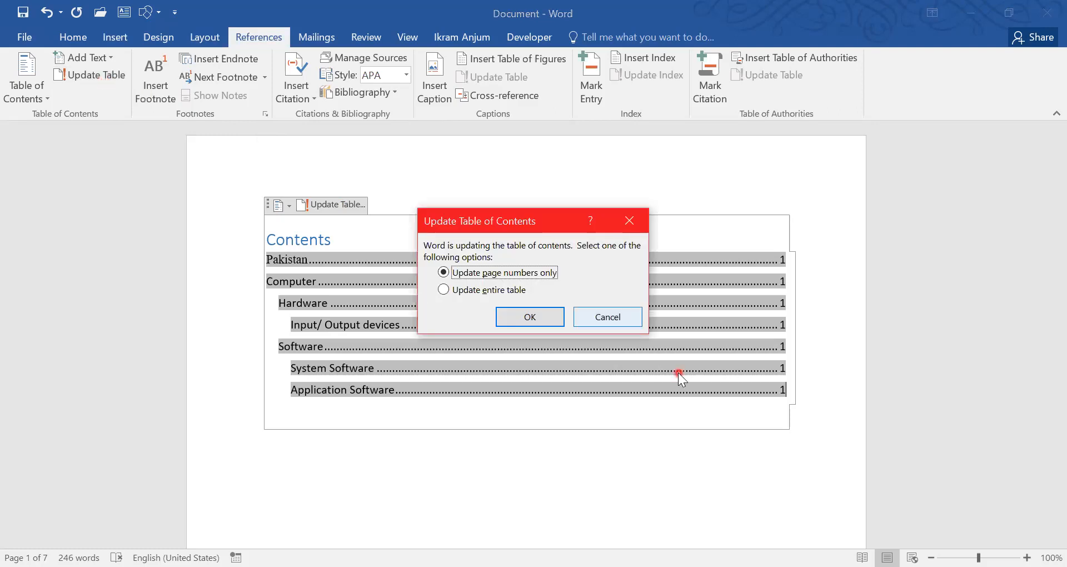
left_click(461, 289)
left_click(507, 272)
left_click(569, 273)
left_click(444, 289)
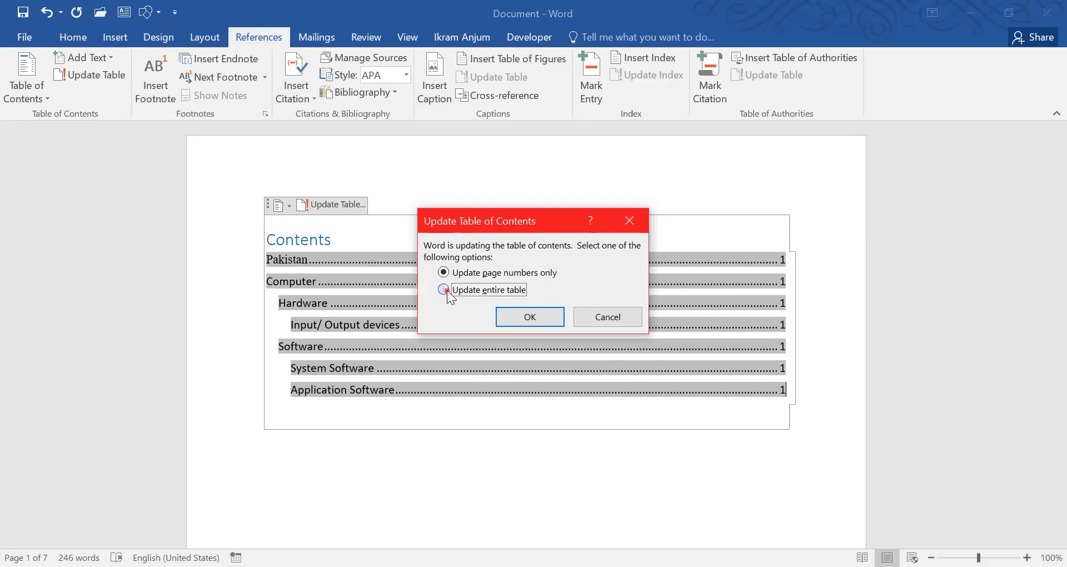
left_click(539, 317)
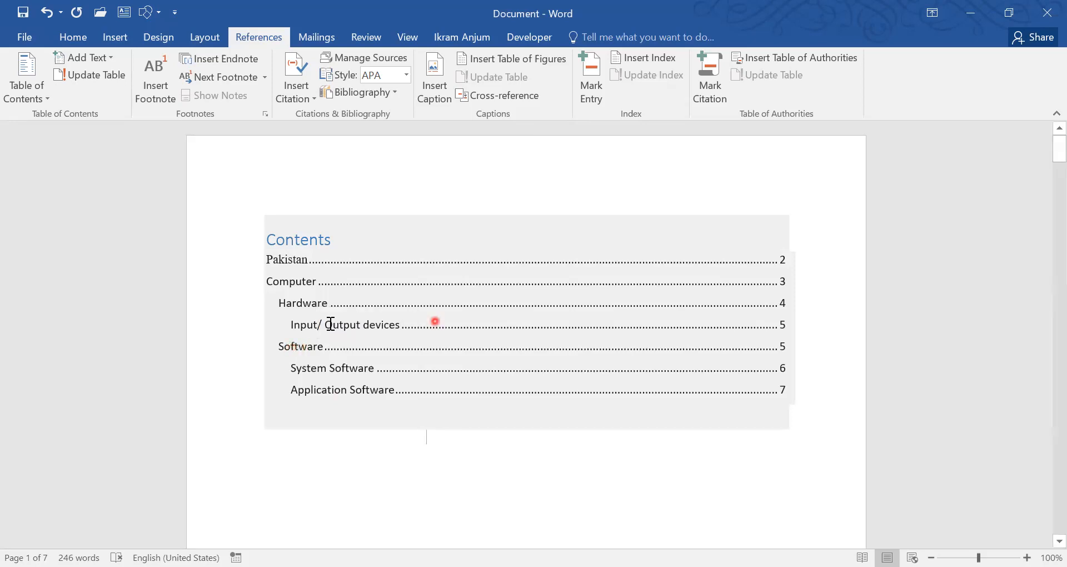
Follow the "Software" link in the table of contents to its section and return to the contents page.
left_click(309, 350, "ctrl")
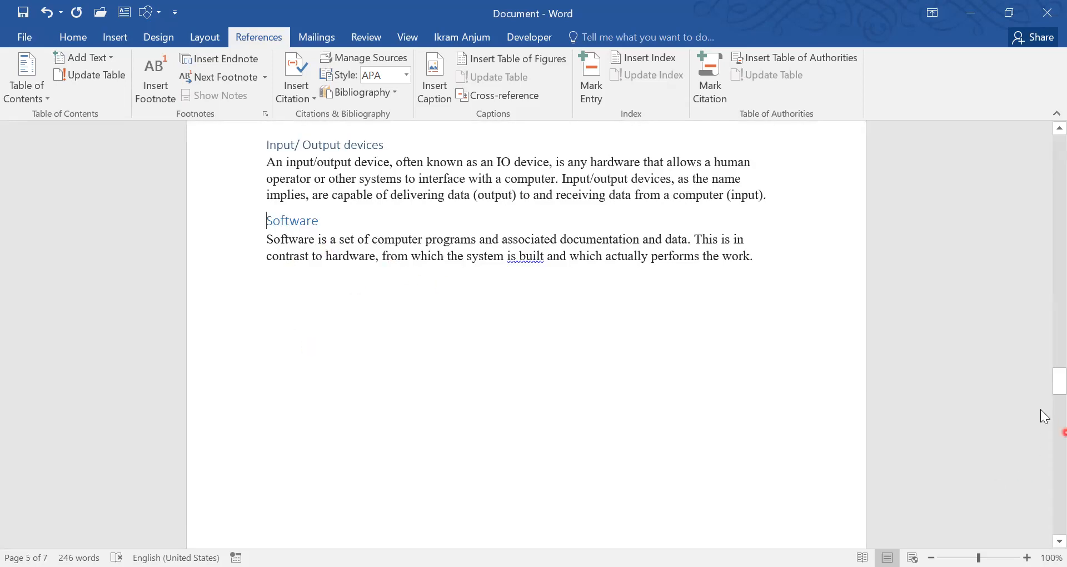
left_click_drag(1050, 383, 1051, 133)
left_click(311, 345)
left_click(442, 395)
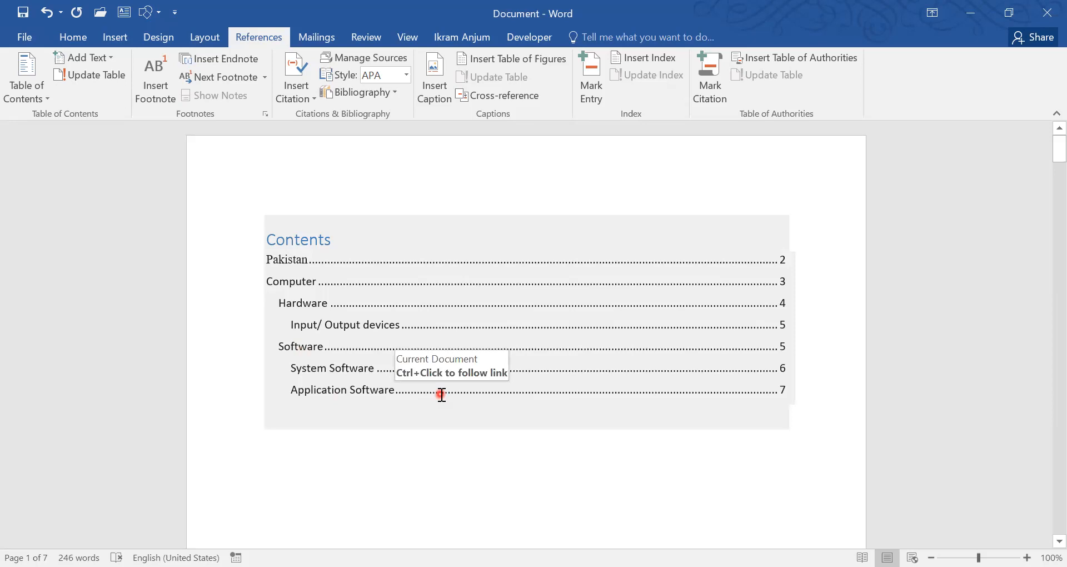
left_click(232, 183)
left_click(318, 270)
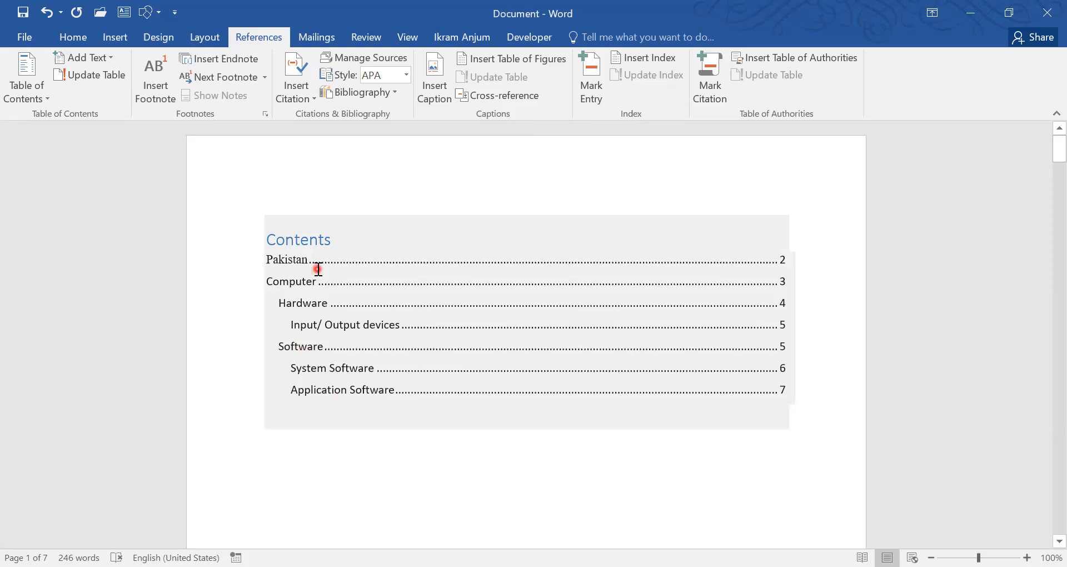
Add the line "Azad Jammu & Kashmir" and its paragraph starting "Popularly known as the "Paradise on Earth"" above the "Pakistan" heading.
left_click_drag(1043, 155, 1042, 206)
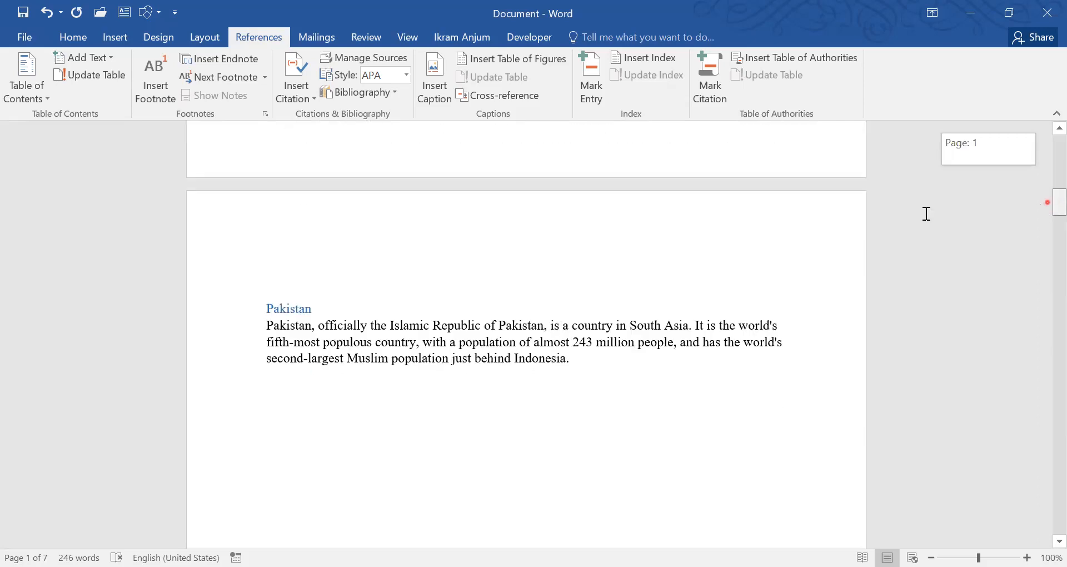
left_click(292, 277)
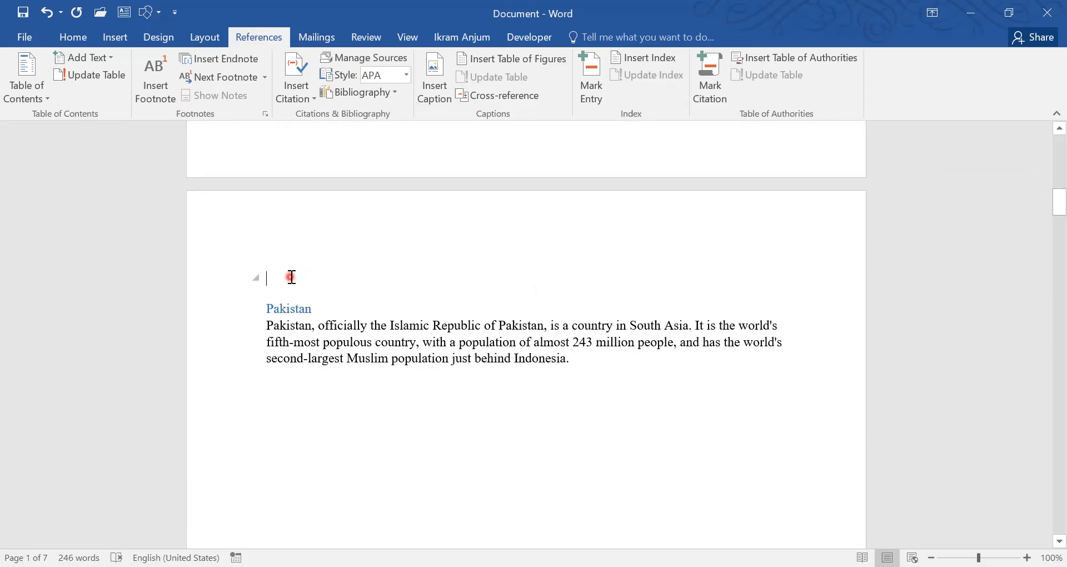
key("Return")
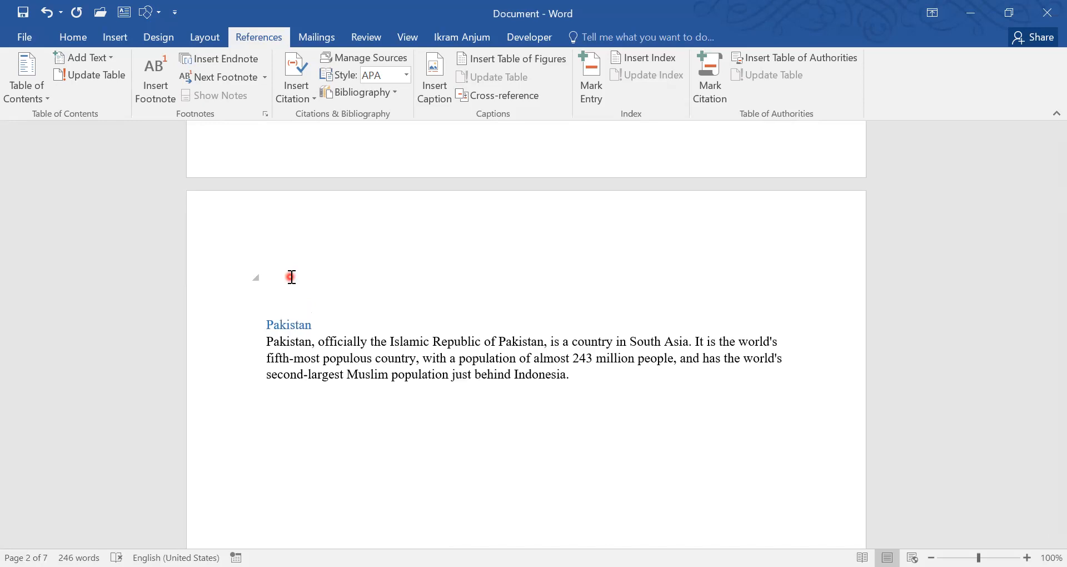
type("Azad Jammu & Kashmir Popularly known as the \"Paradise on Earth\", Jammu and Kashmir is world famous for its scenic splendour, snow-capped mountains, plentiful wildlife, exquisite monuments, hospitable people and local handicrafts.")
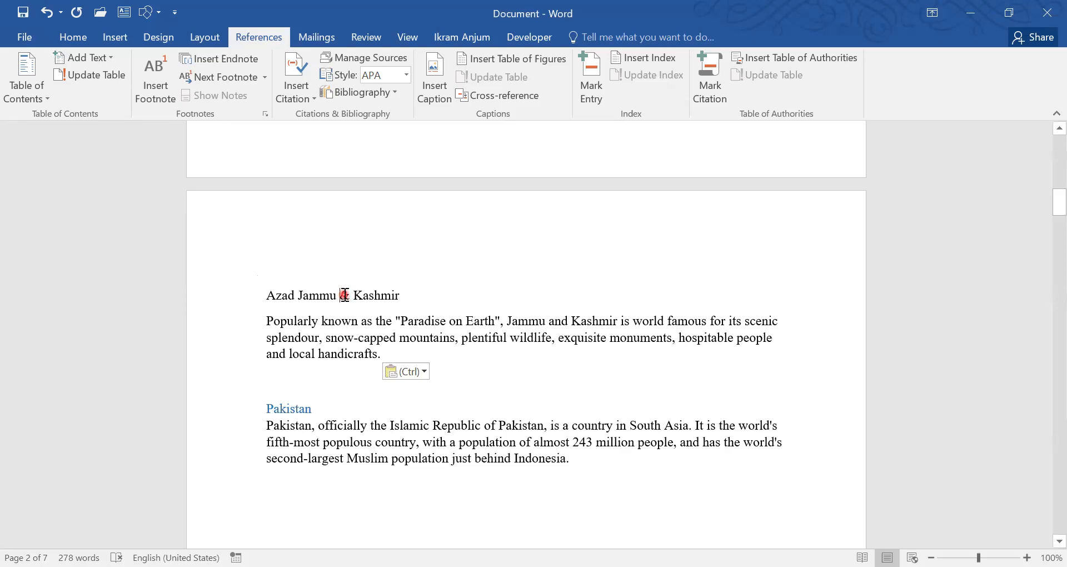
Mark the "Azad Jammu & Kashmir" line as a Level 1 entry for the table of contents.
left_click(95, 59)
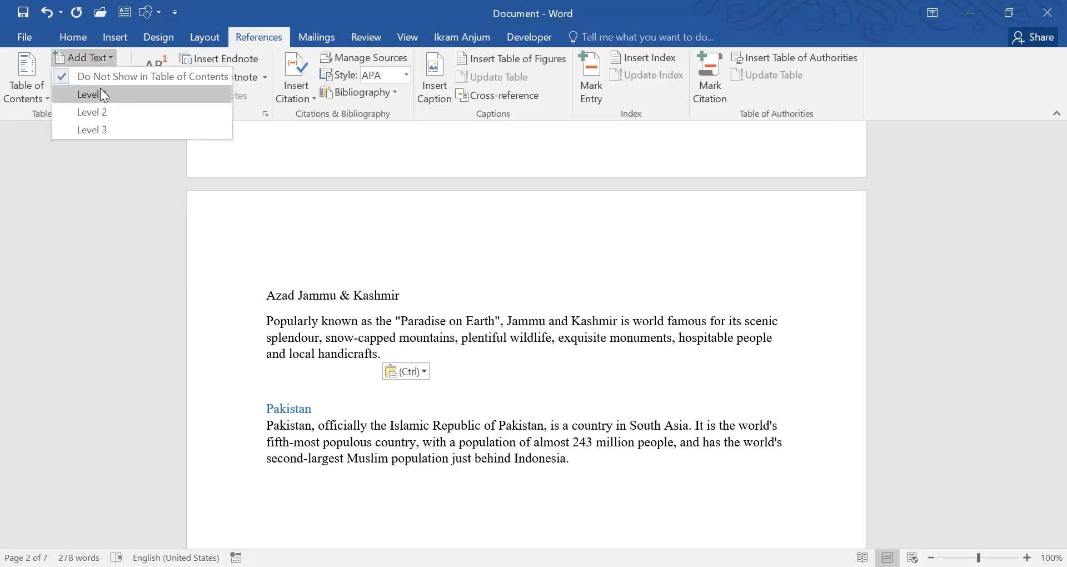
left_click(100, 93)
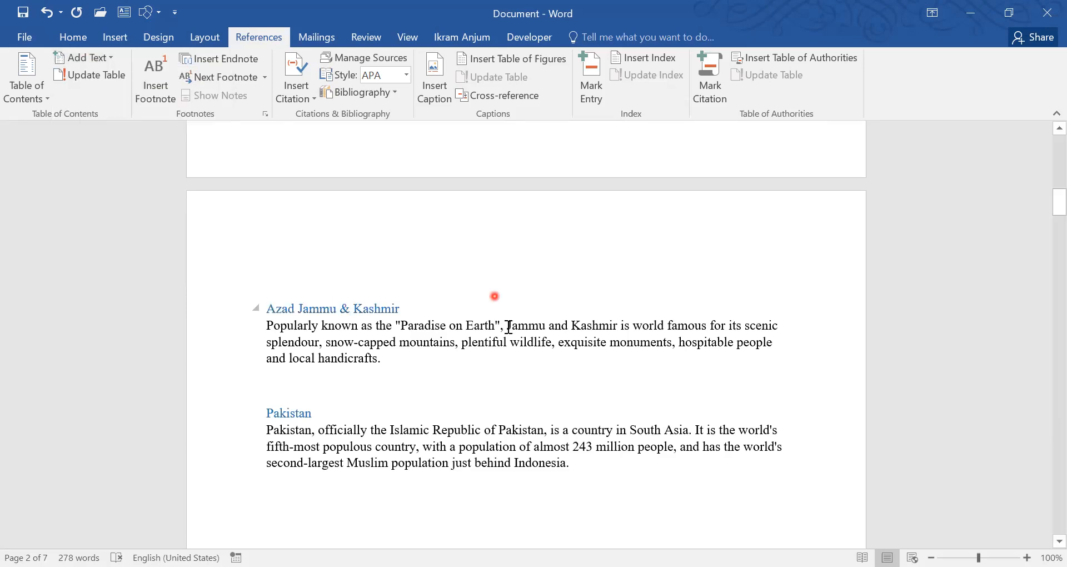
left_click(99, 57)
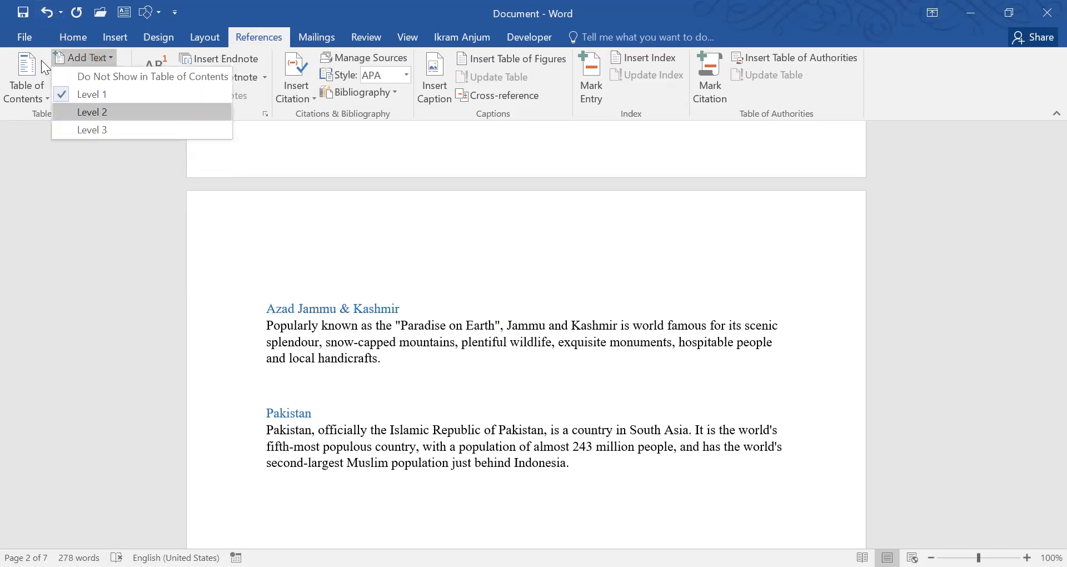
left_click(68, 37)
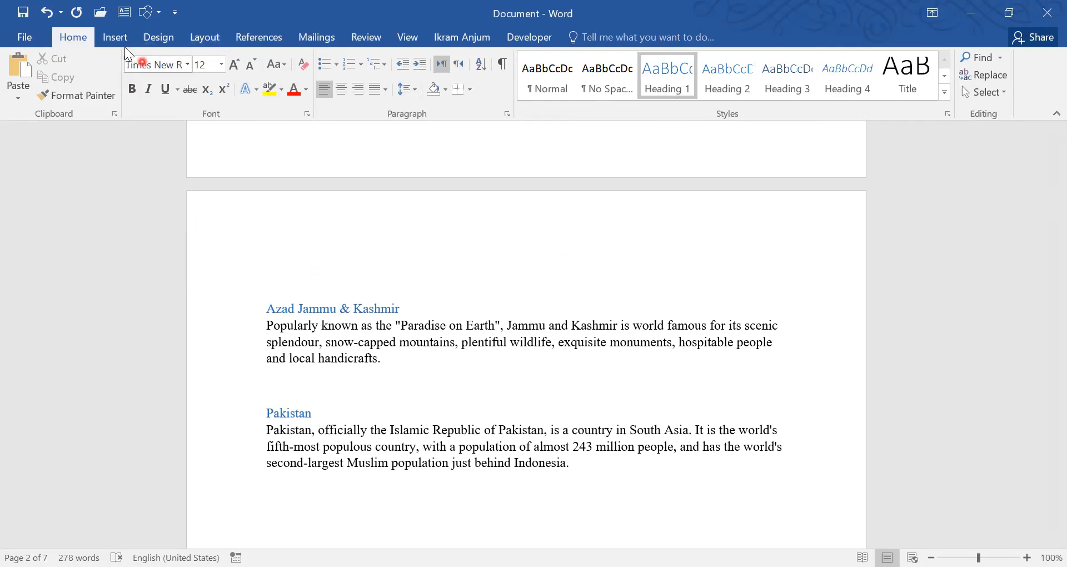
left_click(262, 37)
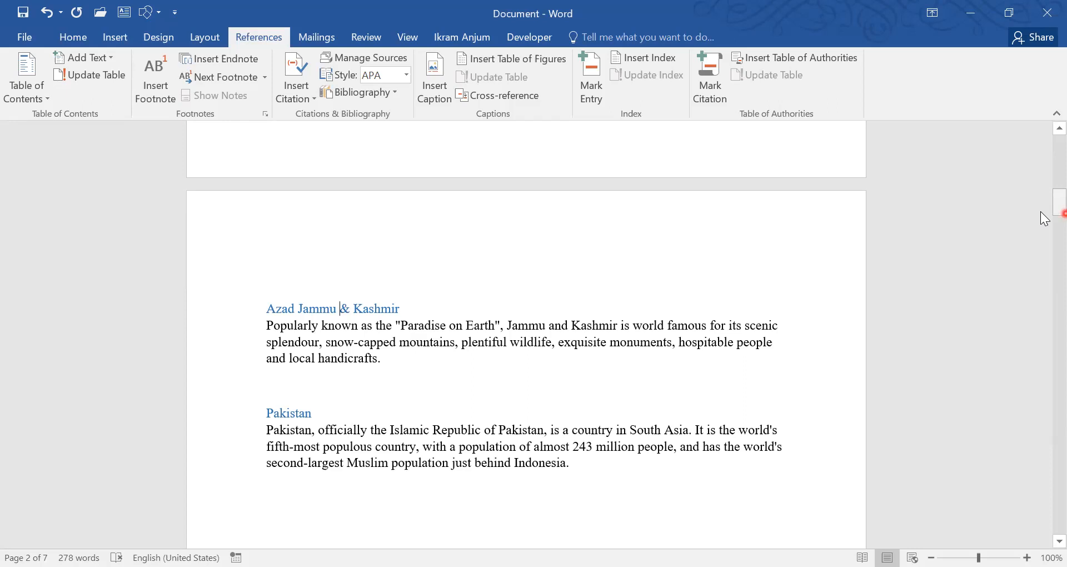
Update the entire table of contents to include the added "Azad Jammu & Kashmir" heading.
left_click_drag(1059, 203, 1058, 150)
left_click(369, 307)
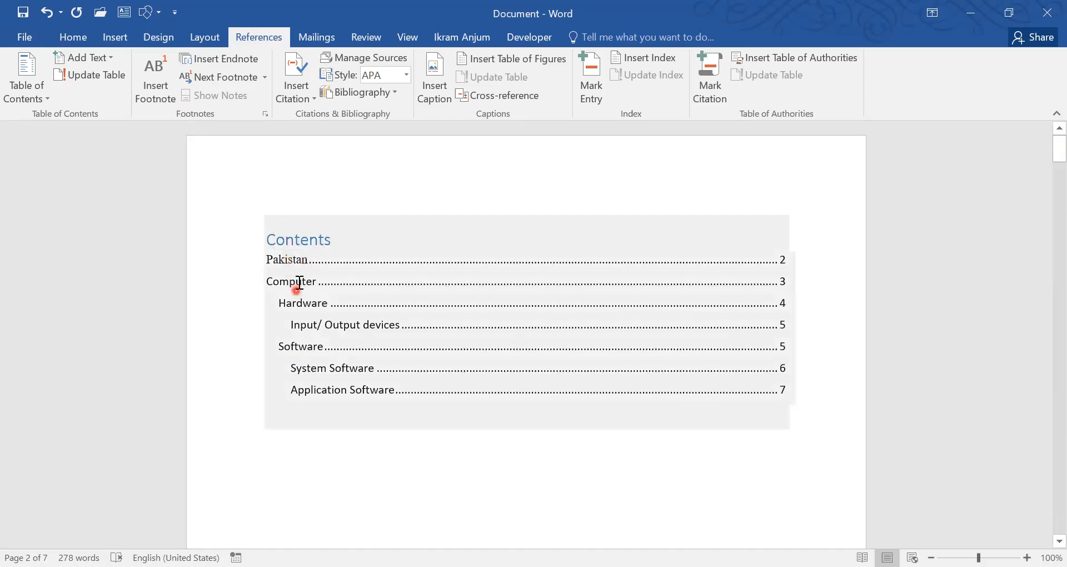
left_click(191, 163)
left_click(98, 77)
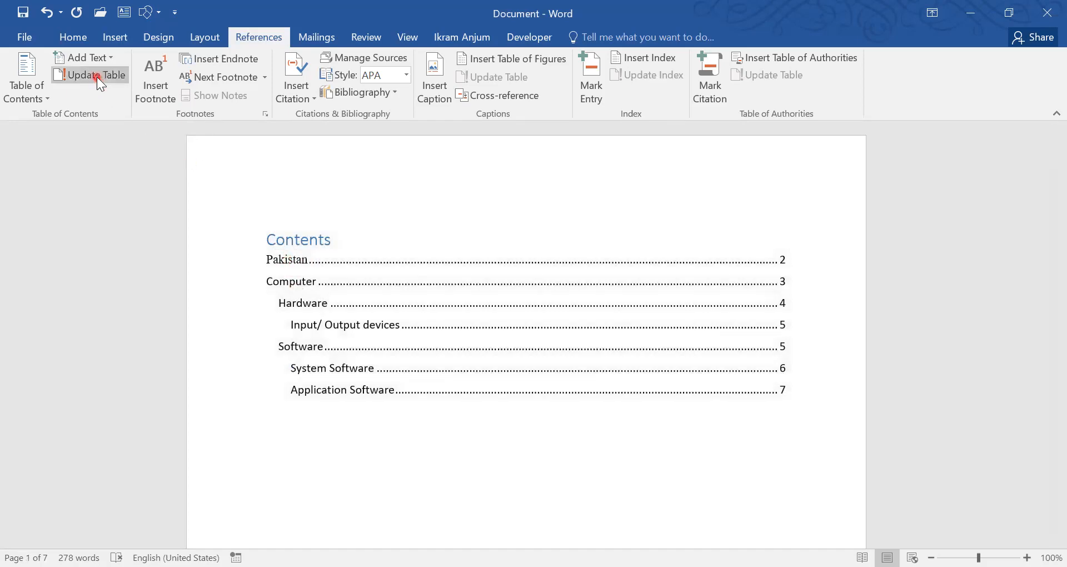
left_click(303, 284)
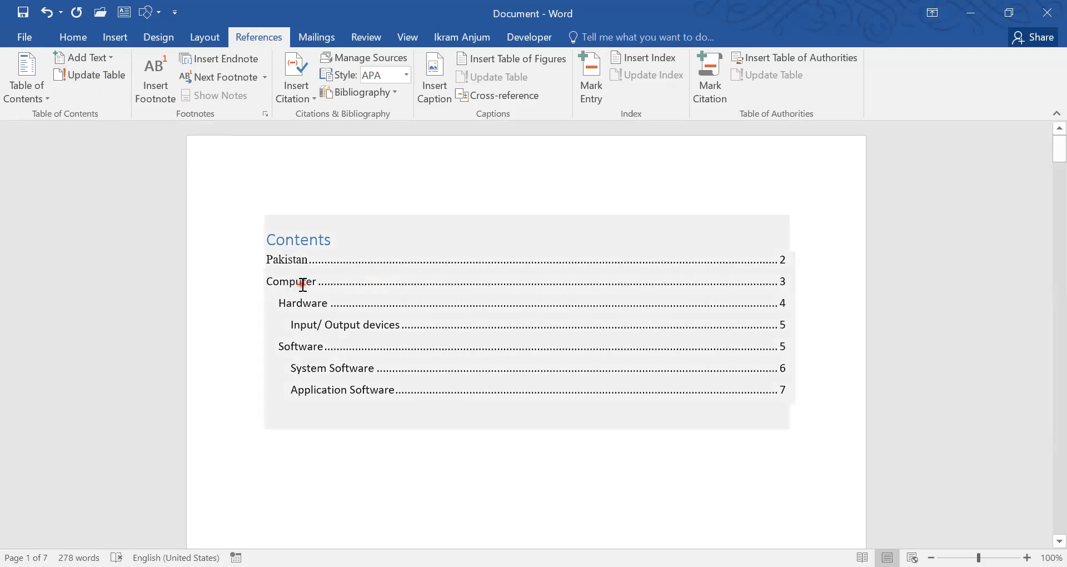
left_click(330, 204)
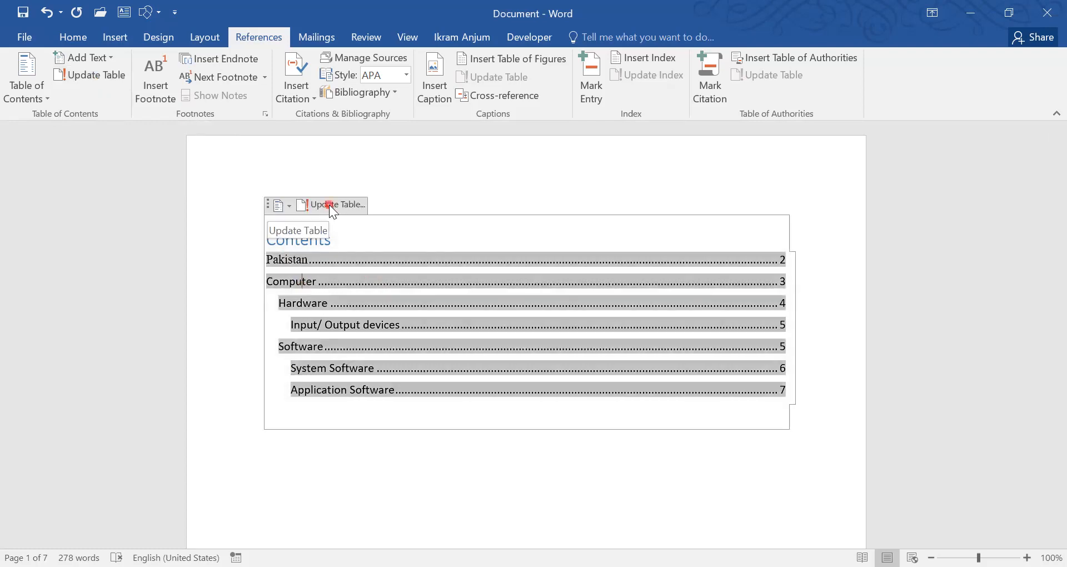
left_click(443, 291)
left_click(530, 316)
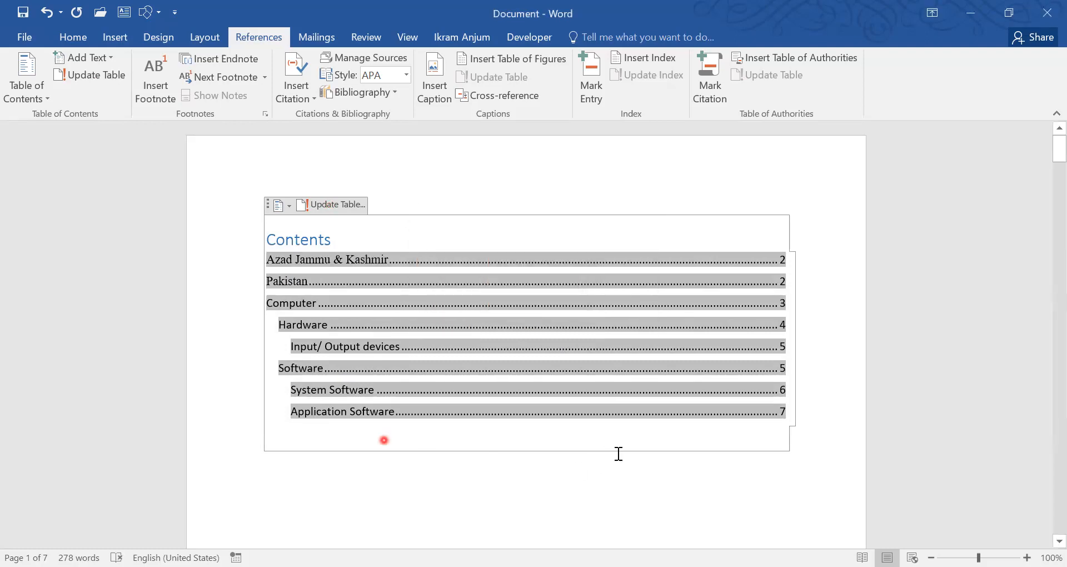
left_click(547, 428)
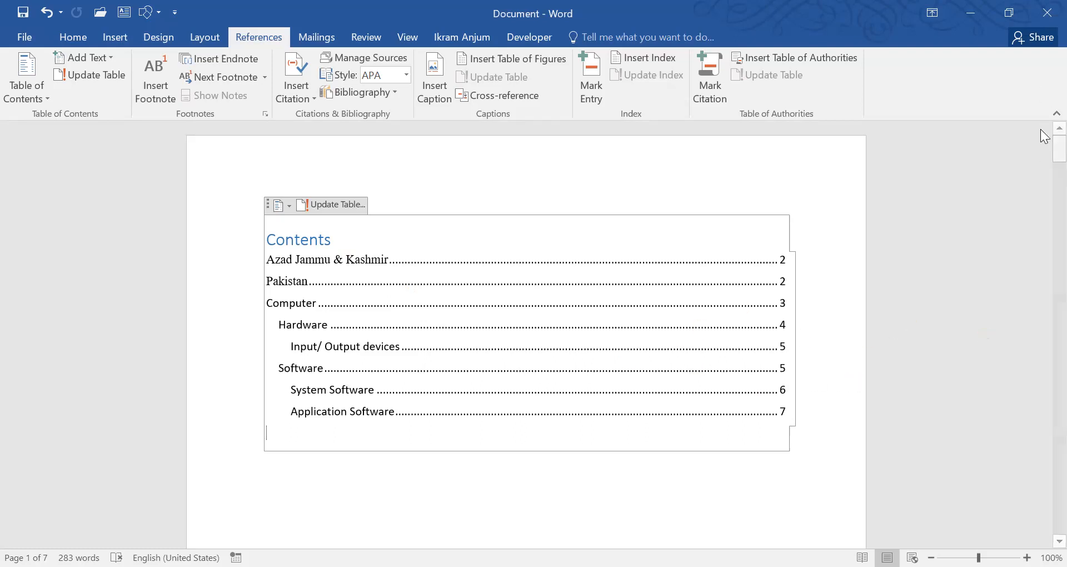
Change the "Pakistan" heading on the second page to "Our Pakistan".
left_click_drag(1043, 161, 1048, 219)
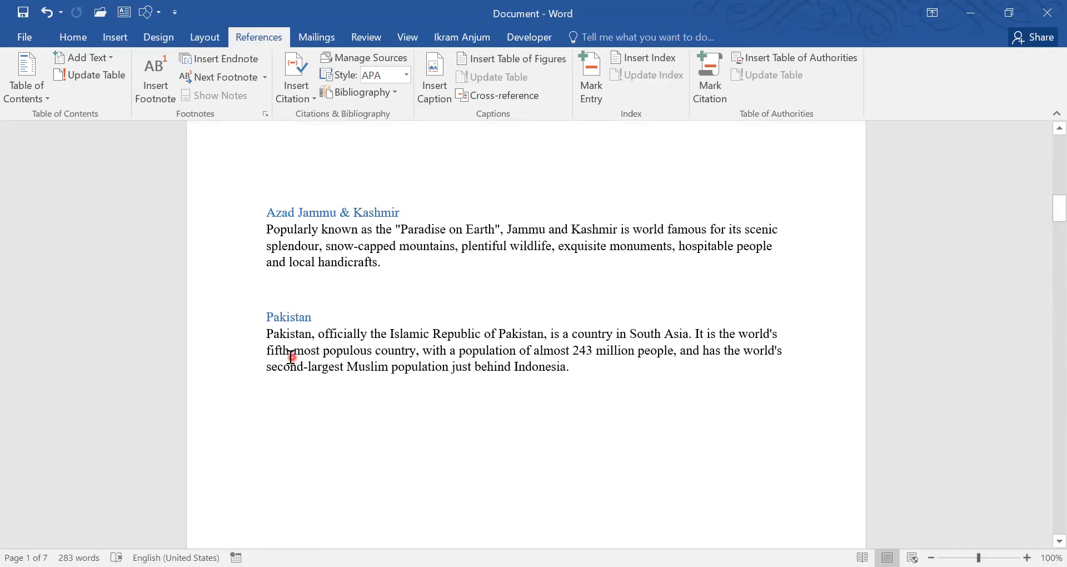
left_click(267, 318)
type("Our")
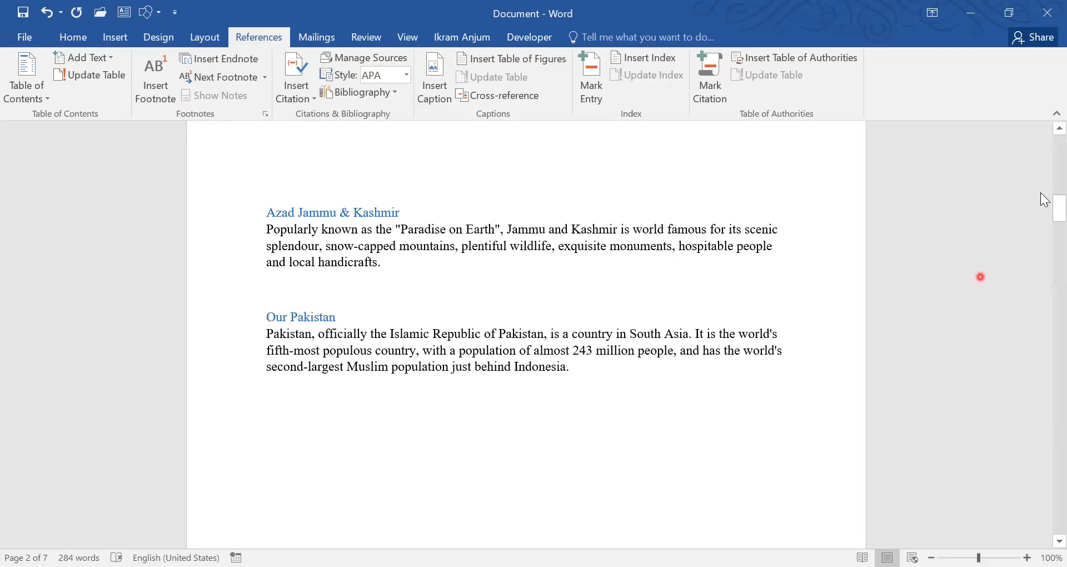
Insert a page break between the "Azad Jammu & Kashmir" paragraph and the "Our Pakistan" heading.
mouse_move(1041, 207)
left_mouse_down()
mouse_move(1041, 144)
mouse_move(1041, 216)
mouse_move(1044, 207)
left_mouse_up()
left_click(291, 270)
left_click(421, 327)
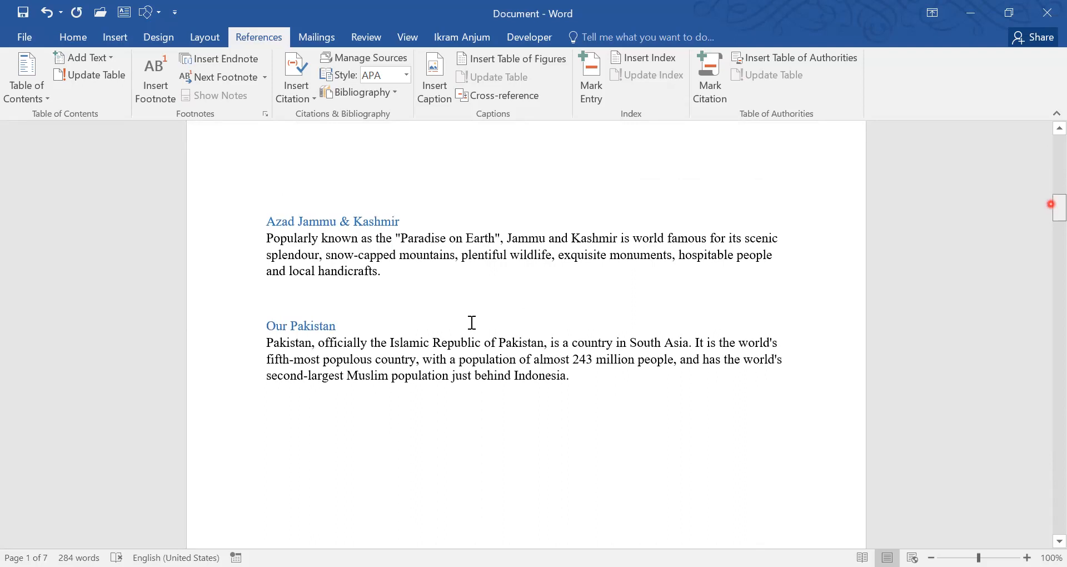
left_click(287, 294)
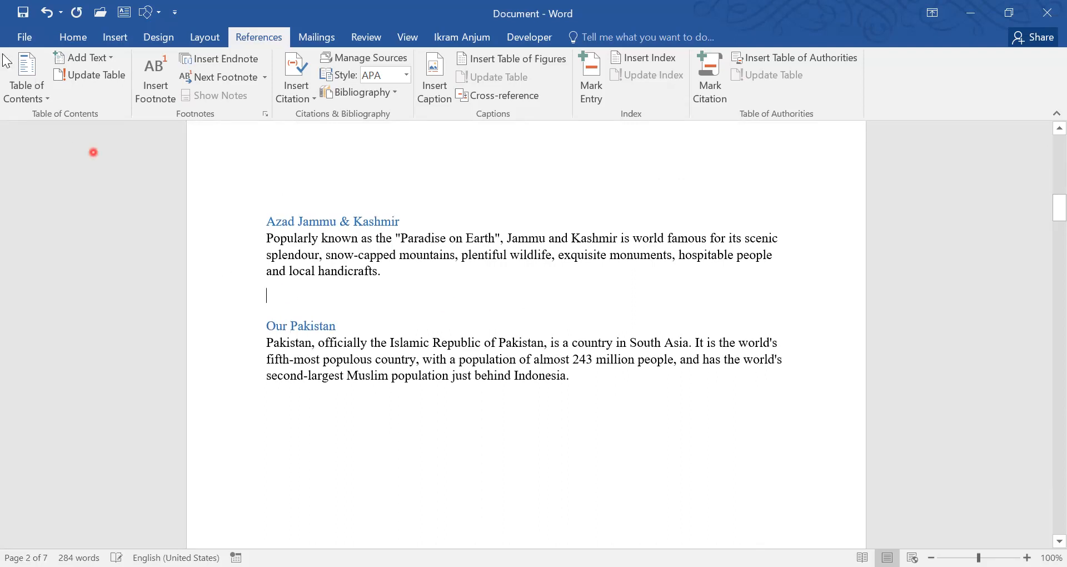
left_click(115, 38)
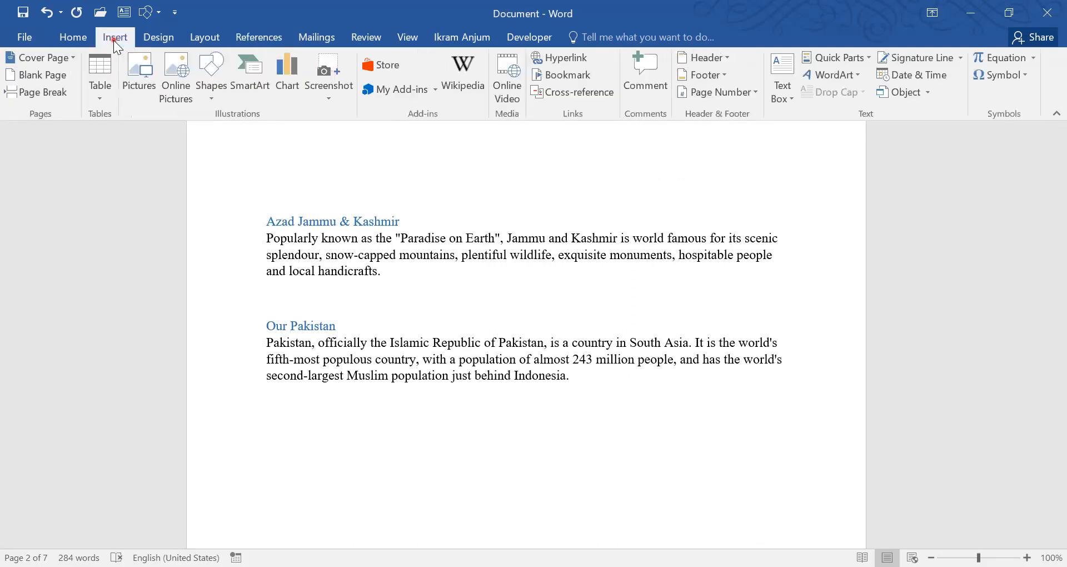
left_click(41, 92)
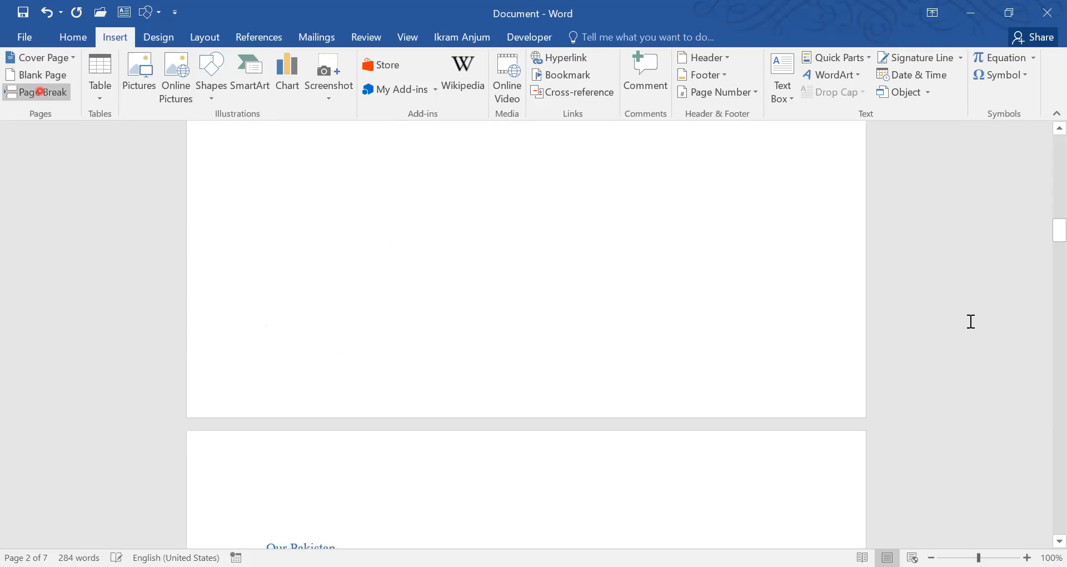
Update the entire table of contents to reflect the renamed "Our Pakistan" heading and its new page.
left_click_drag(1058, 229, 1043, 151)
left_click(578, 219)
left_click(435, 317)
left_click(289, 305)
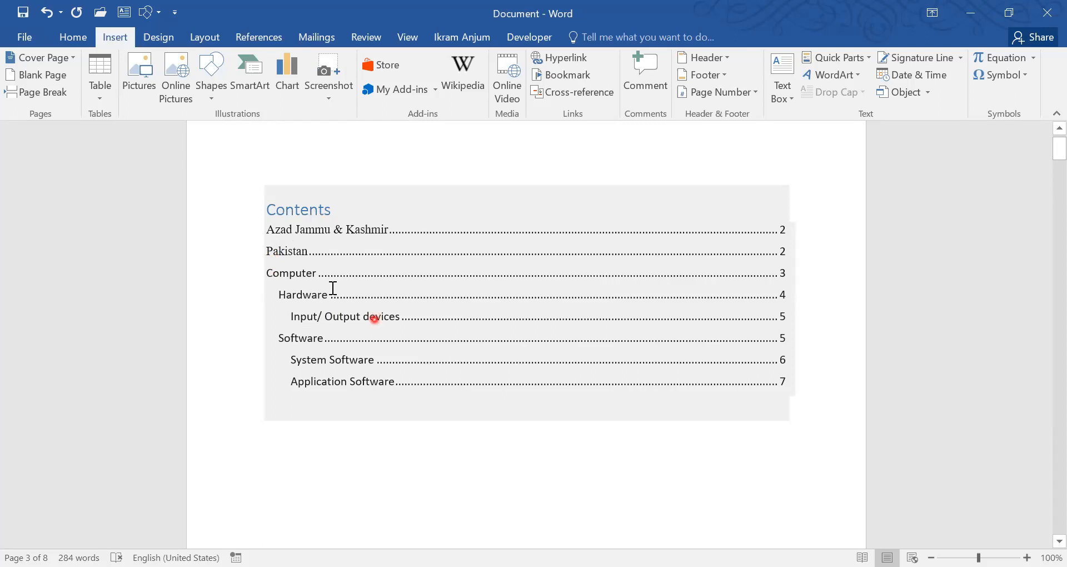
left_click(283, 262)
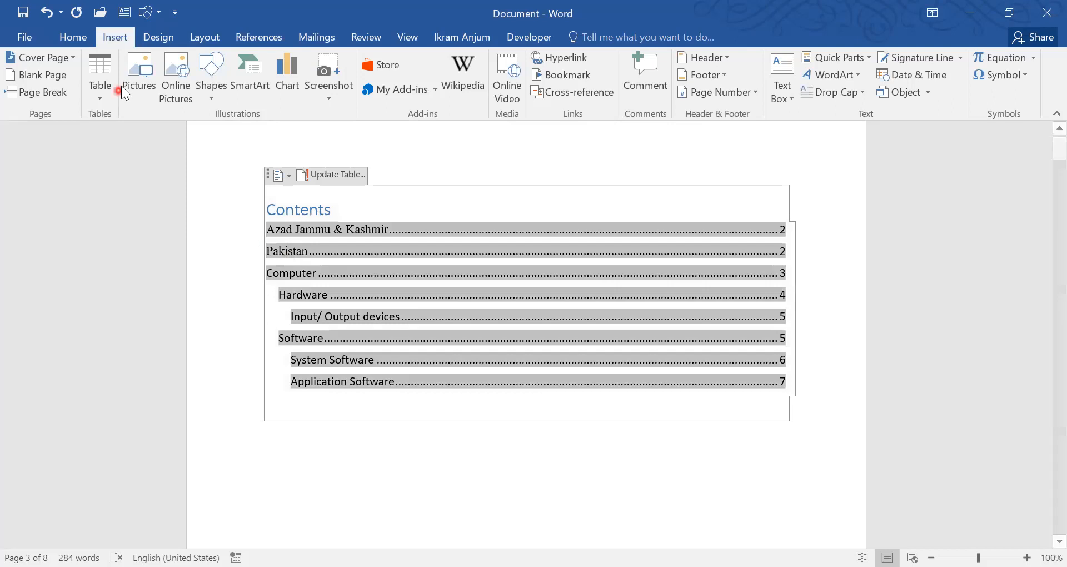
left_click(336, 176)
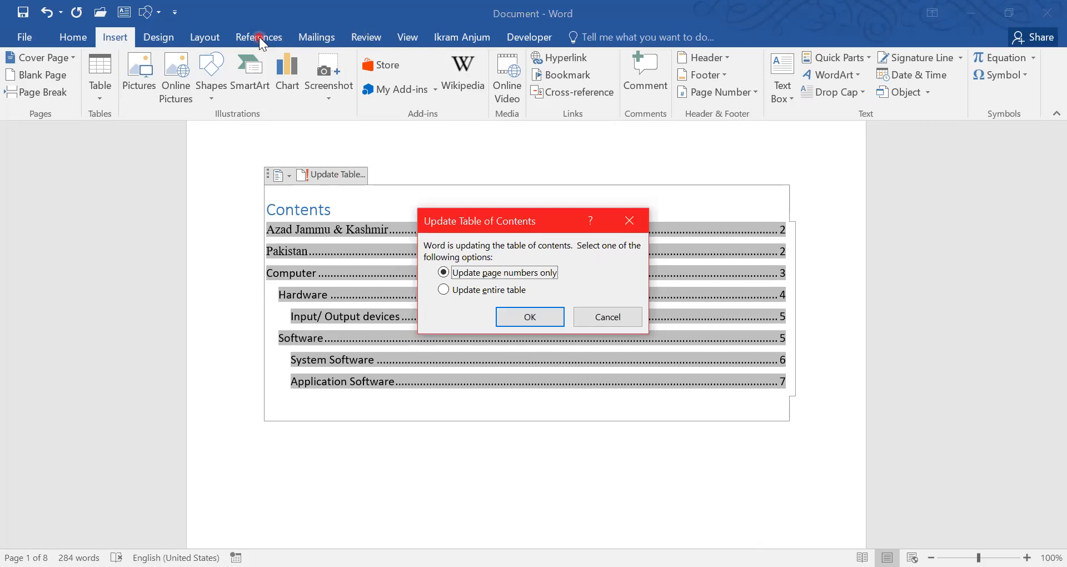
left_click(470, 293)
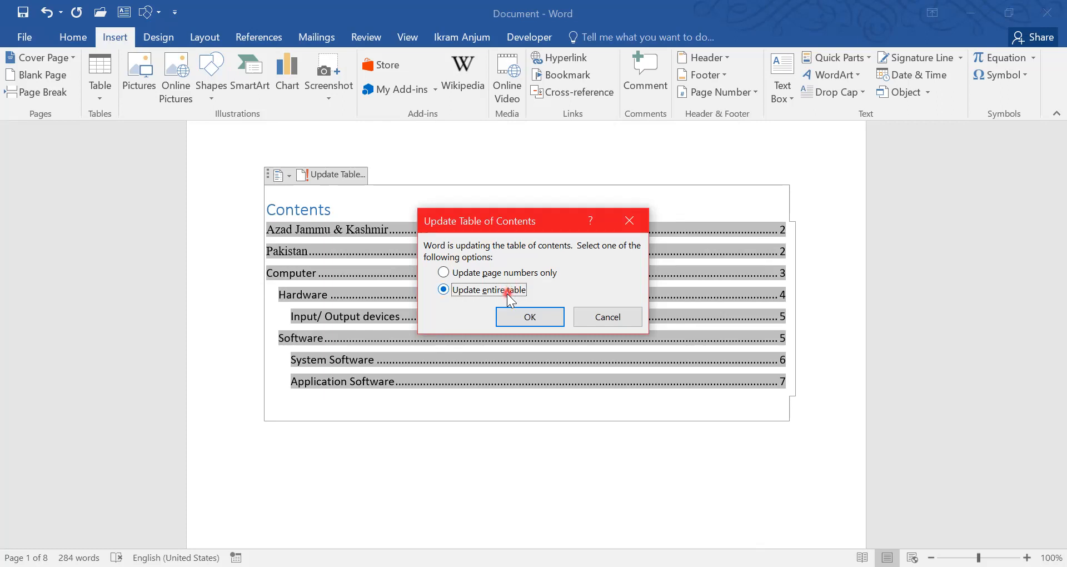
left_click(529, 317)
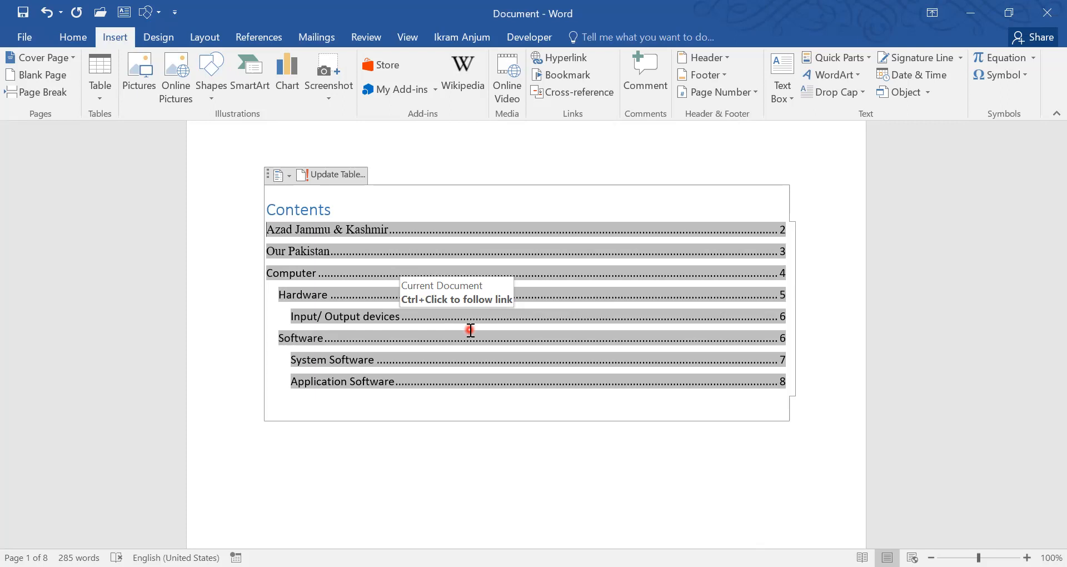
left_click(354, 404)
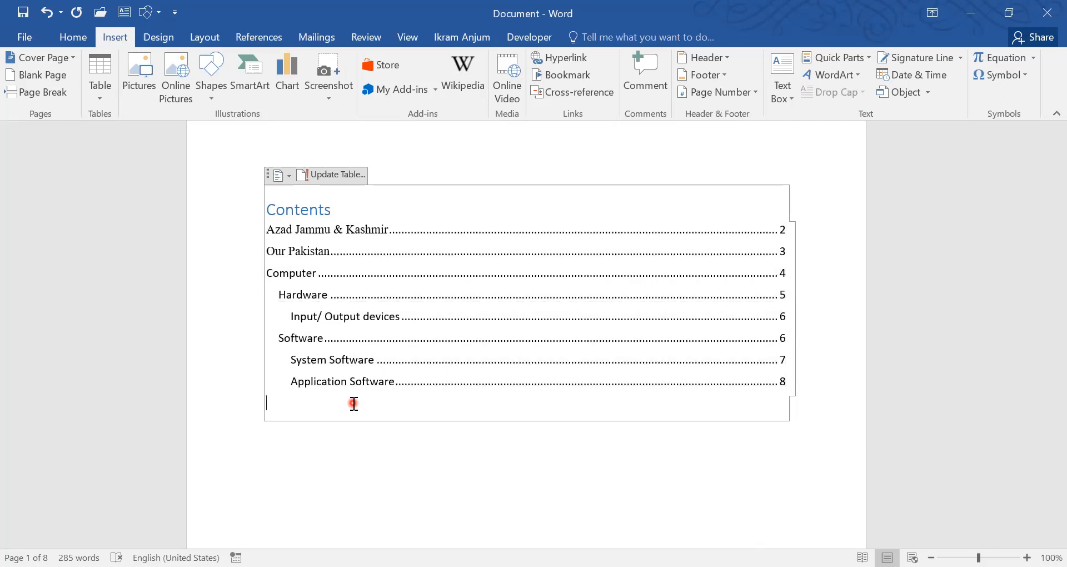
left_click(251, 44)
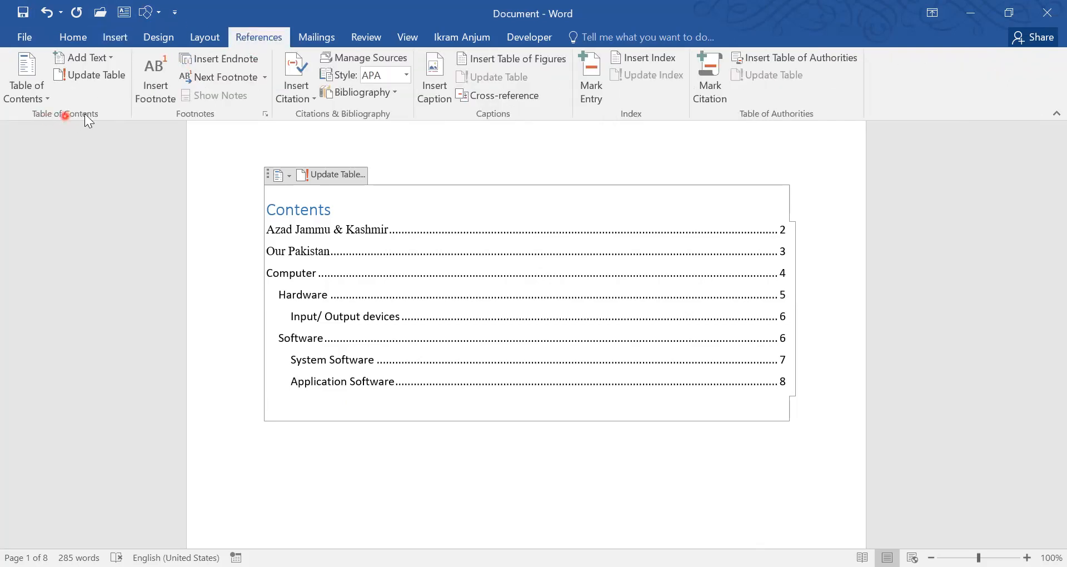